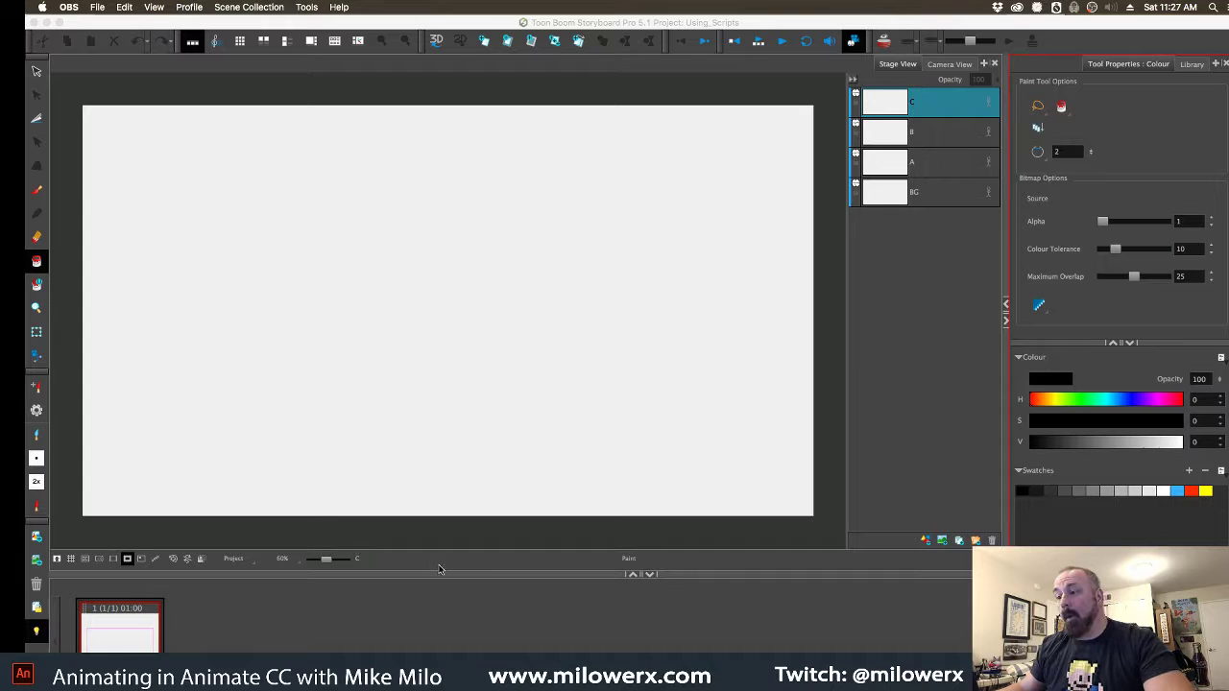
# Drag the Stage/Thumbnails divider upward so the panel thumbnail strip is taller
pyautogui.moveTo(447, 580); pyautogui.dragTo(436, 542)
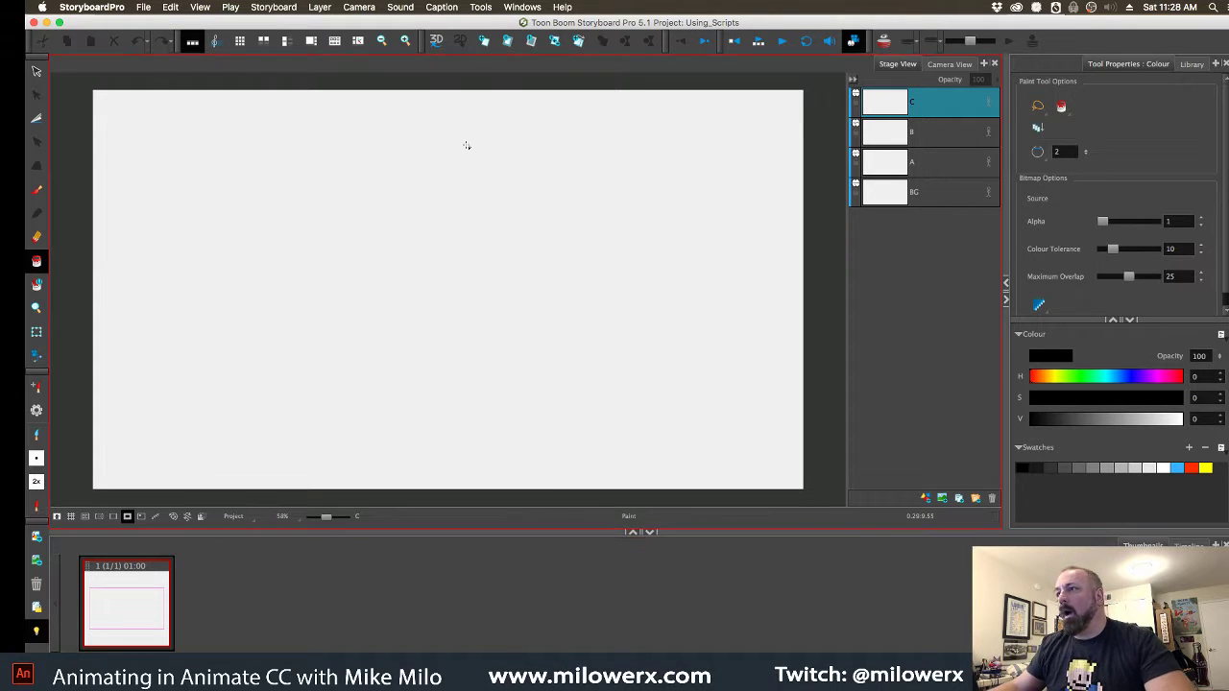
# Add four new scenes through Storyboard > New > New Scene, giving five scenes
pyautogui.click(273, 8)
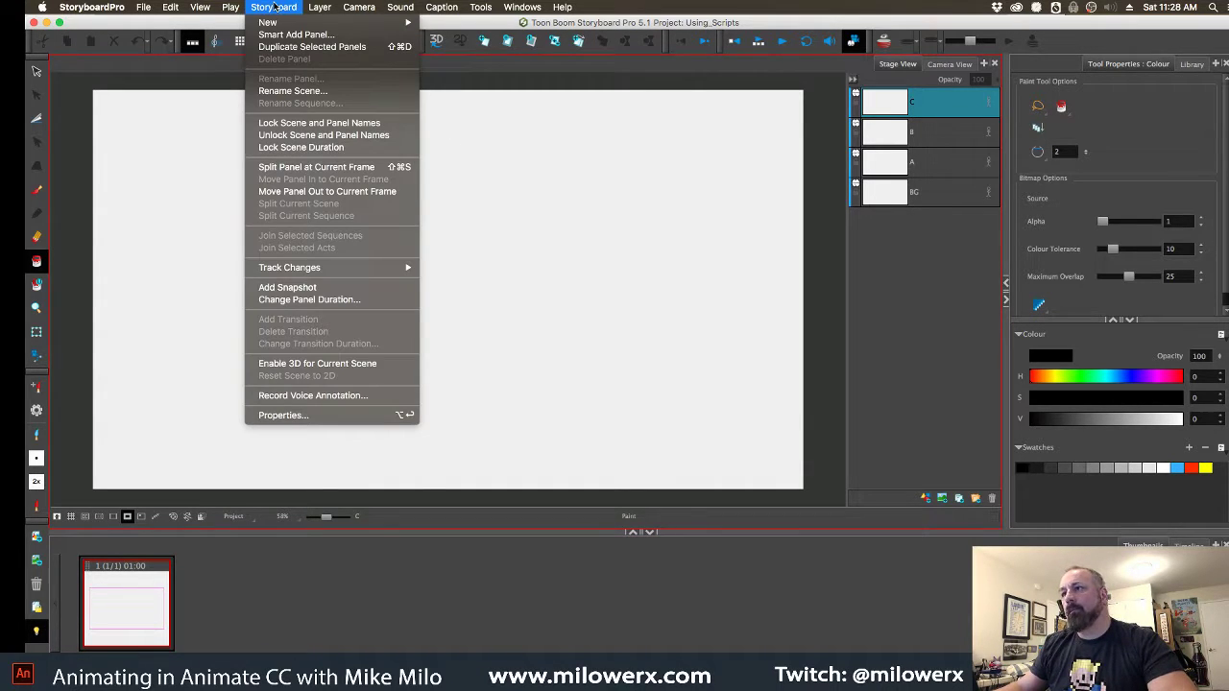
pyautogui.moveTo(273, 22)
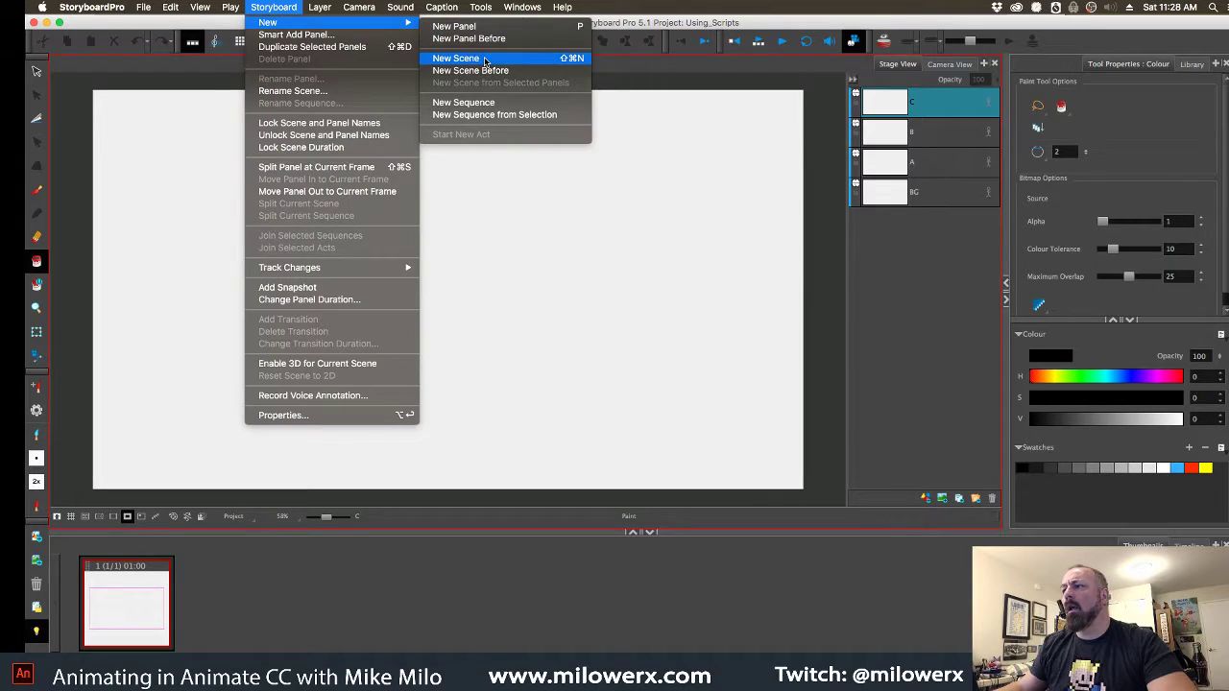
pyautogui.click(485, 61)
pyautogui.click(279, 8)
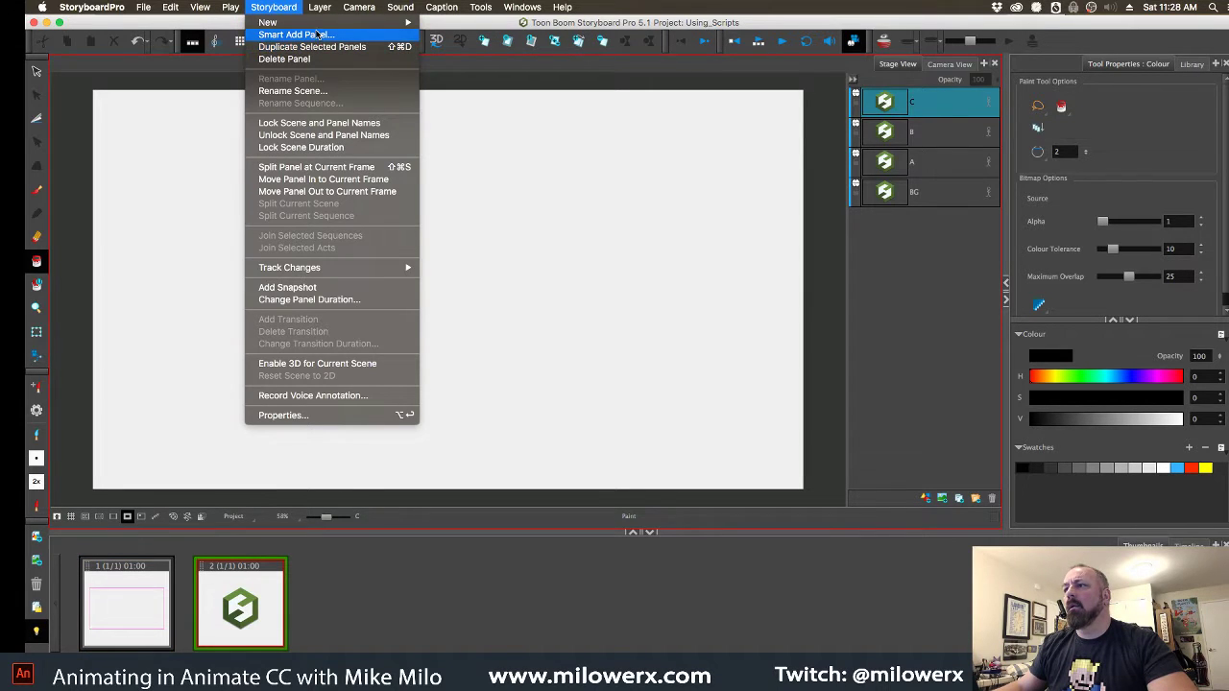
pyautogui.moveTo(317, 22)
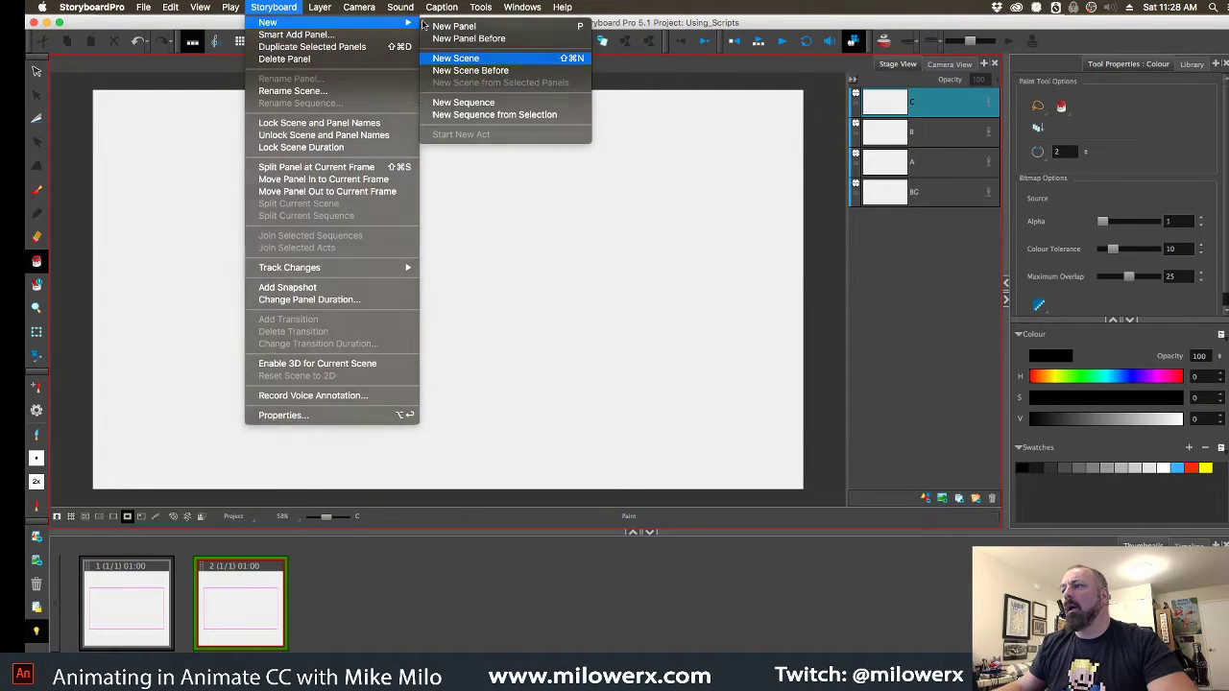
pyautogui.click(457, 57)
pyautogui.click(273, 6)
pyautogui.moveTo(303, 24)
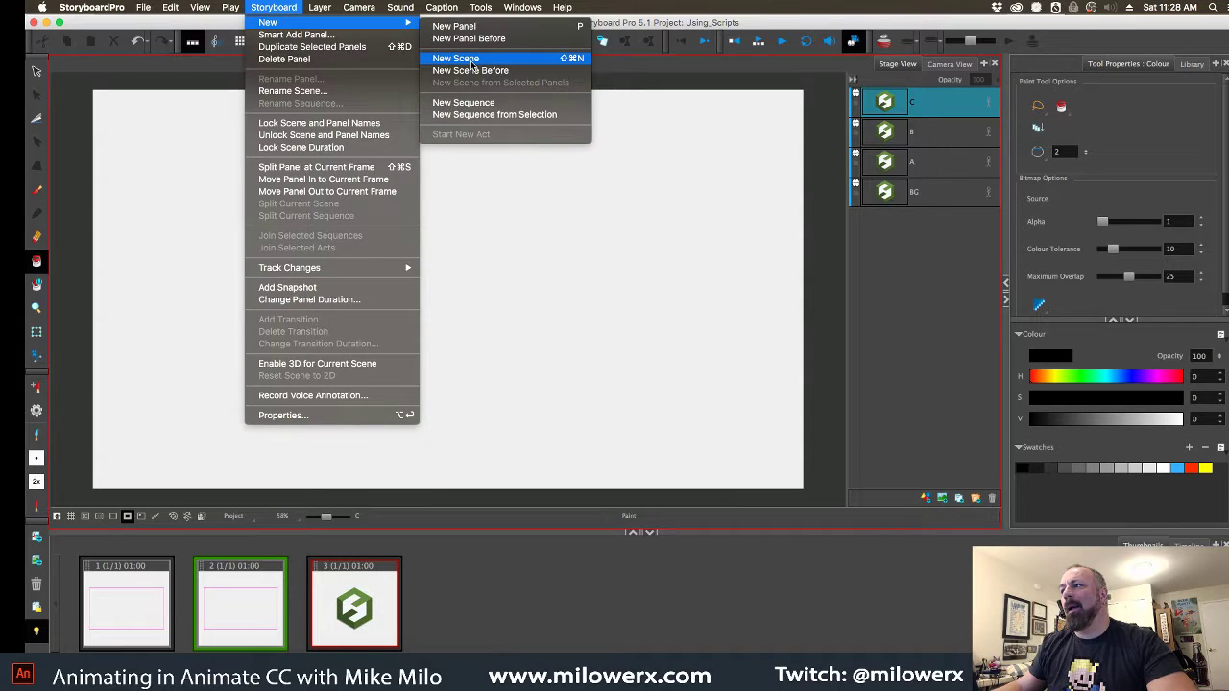
pyautogui.click(471, 61)
pyautogui.click(274, 7)
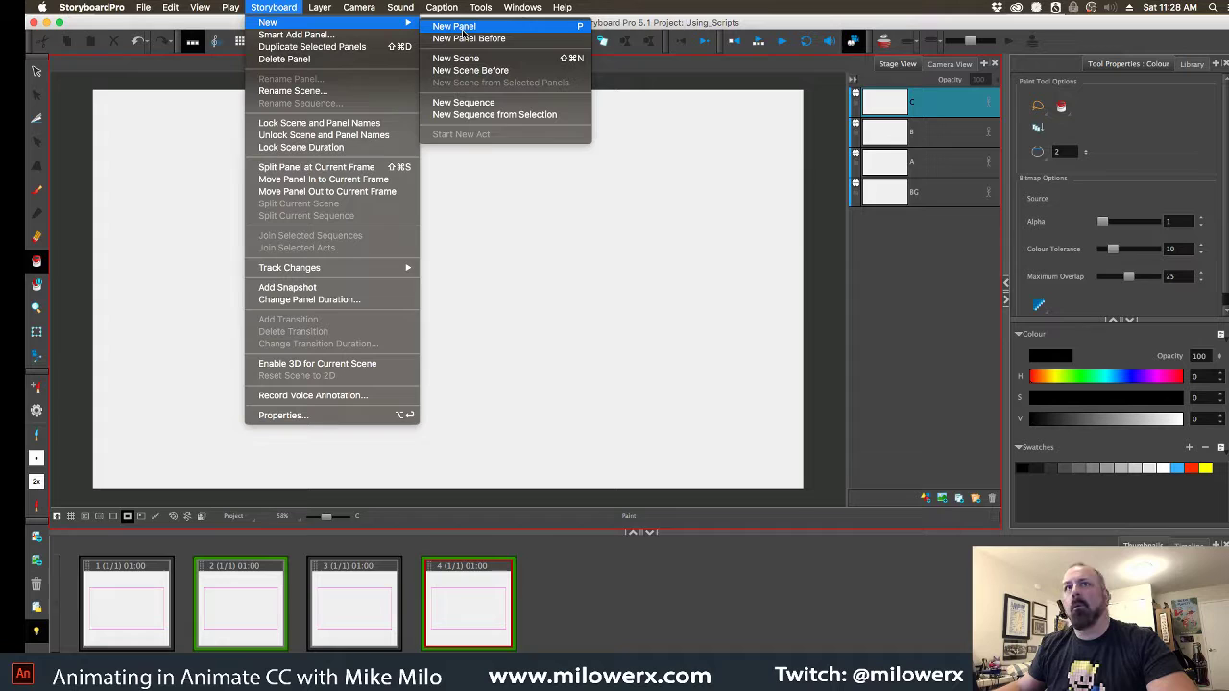
pyautogui.click(461, 58)
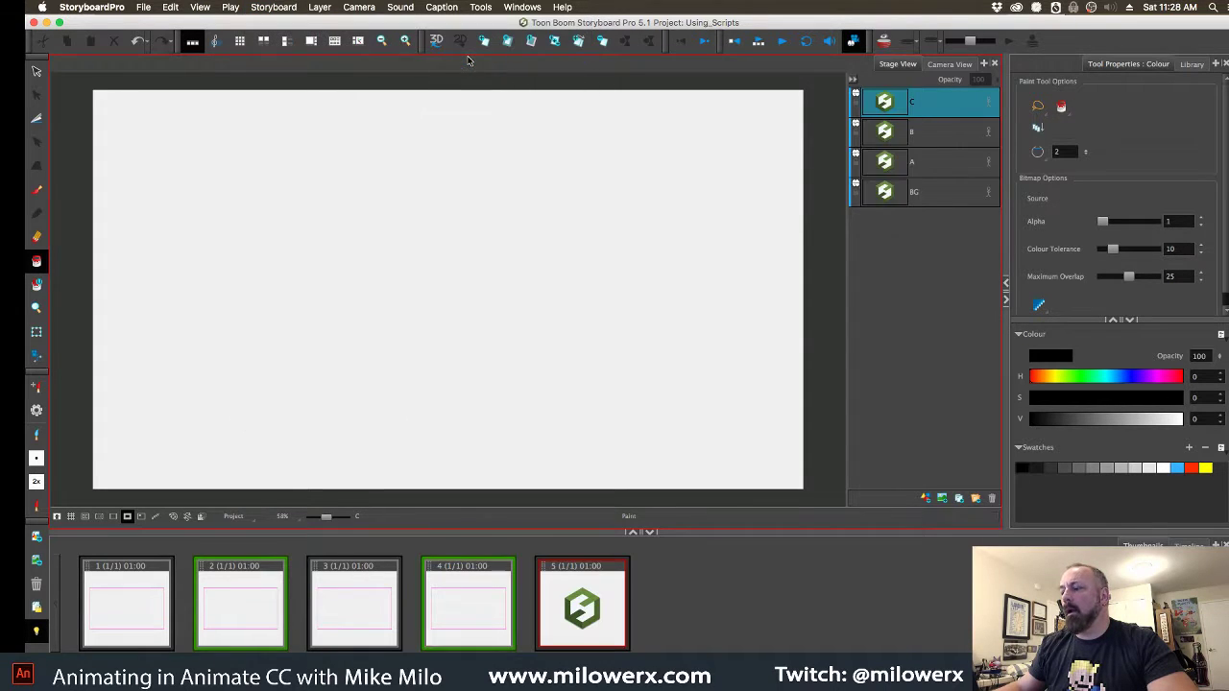
# Add extra panels to scenes 1 through 5 with the New Panel key
pyautogui.click(143, 611)
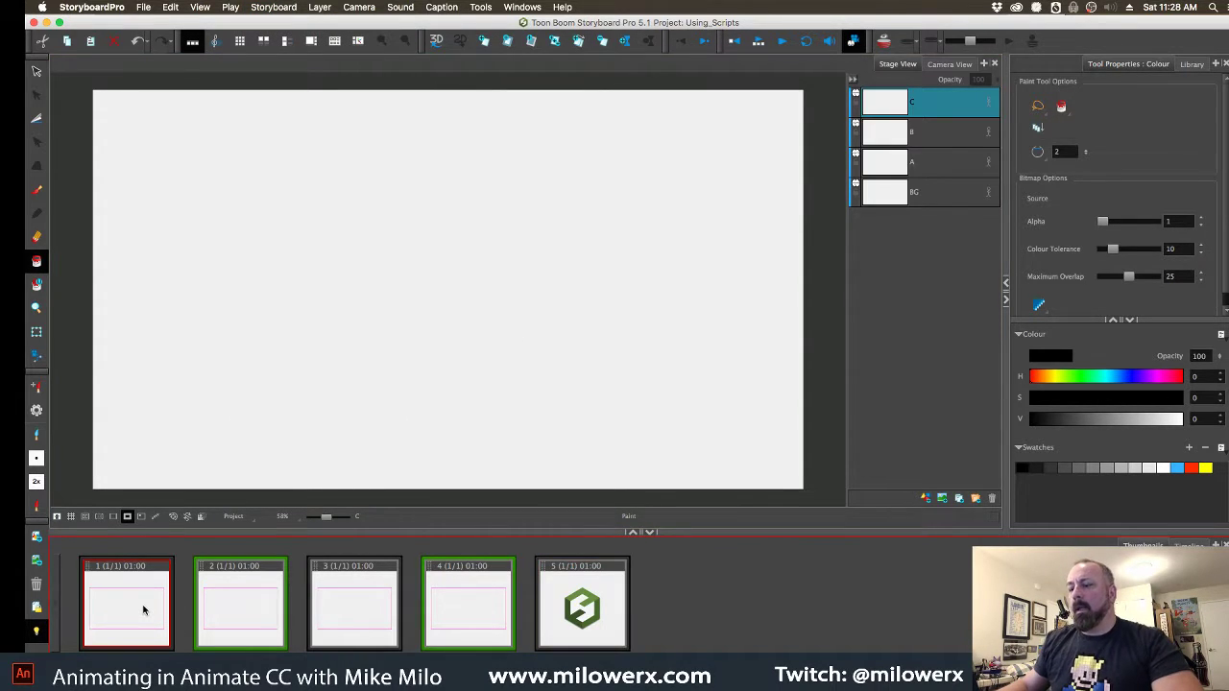
pyautogui.press('p')
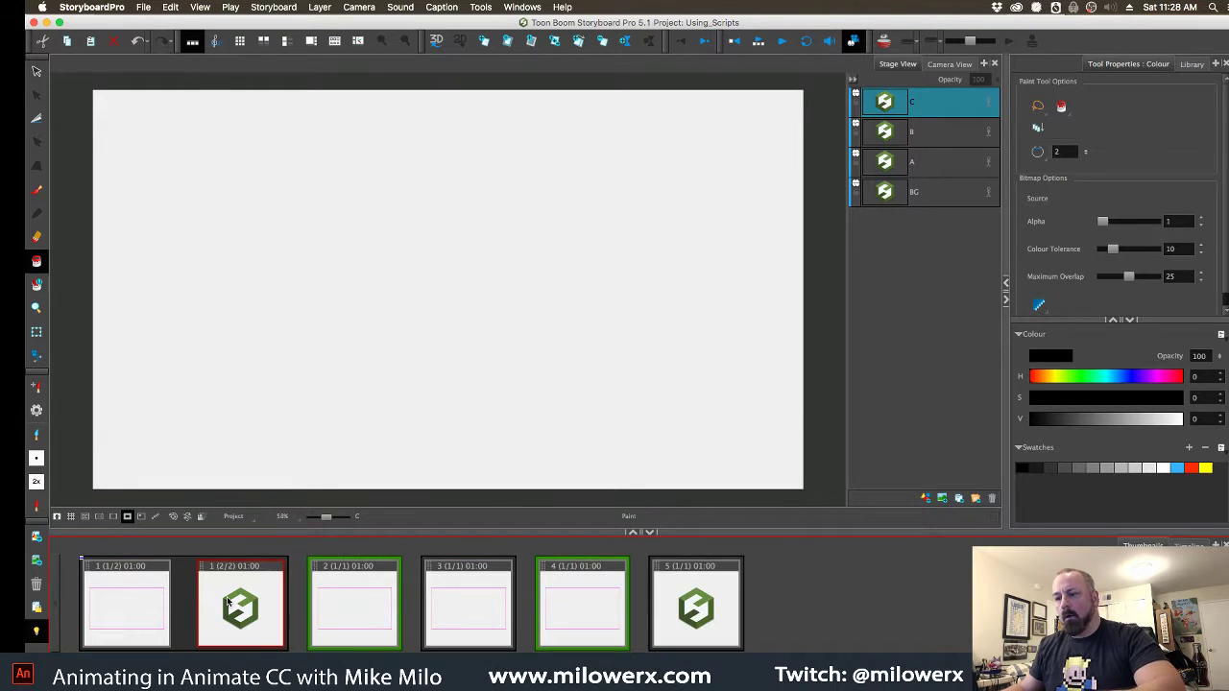
pyautogui.press('p')
pyautogui.click(464, 594)
pyautogui.press('p')
pyautogui.press('p')
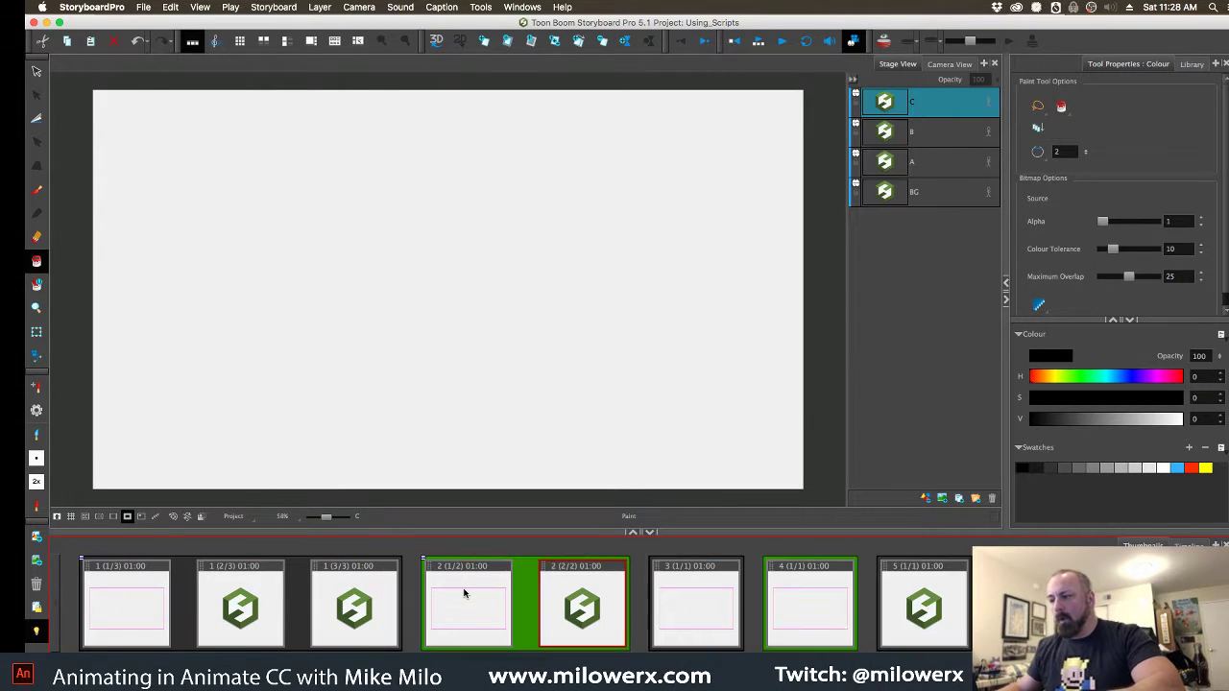
pyautogui.click(847, 605)
pyautogui.press('p')
pyautogui.press('p')
pyautogui.press('p')
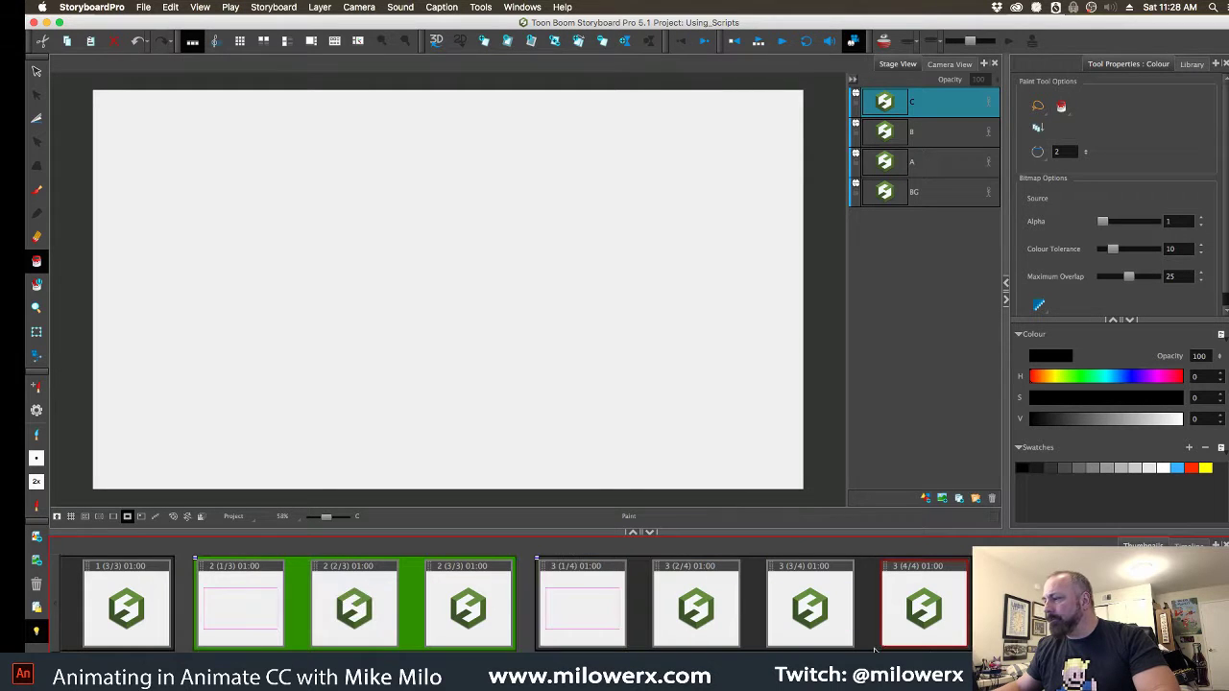
pyautogui.hotkey('ctrl', 'shift', 'n')
pyautogui.press('p')
pyautogui.press('p')
pyautogui.press('p')
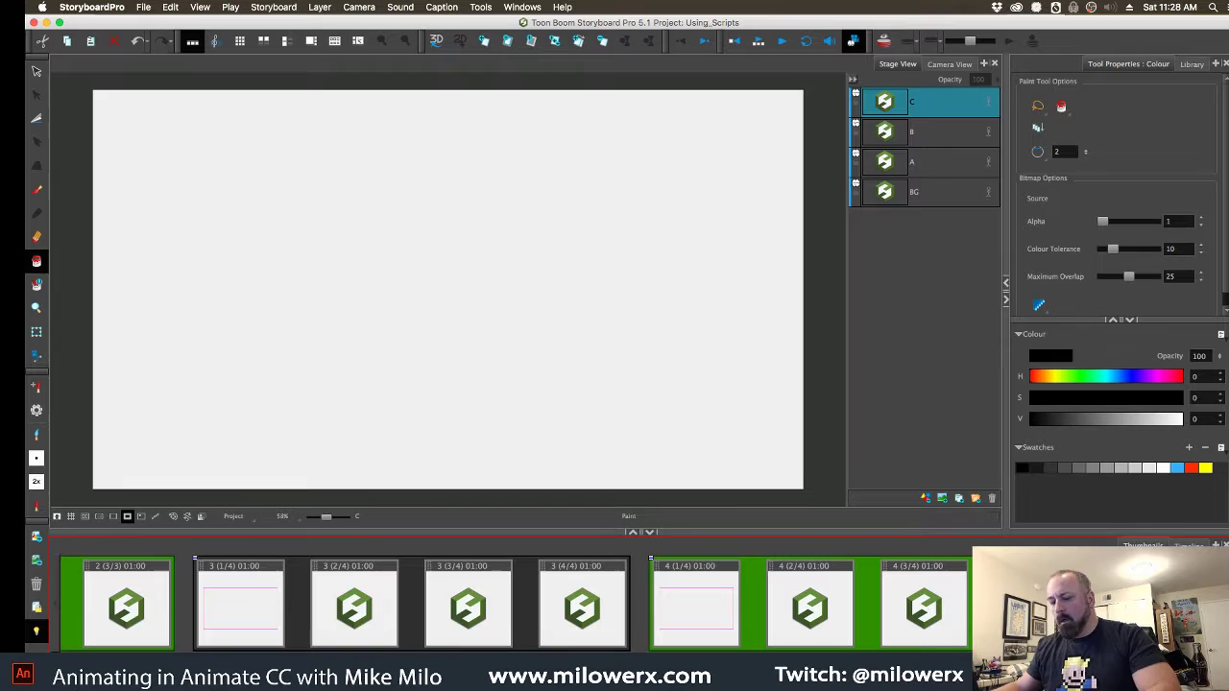
pyautogui.hotkey('ctrl', 'shift', 'n')
# Add a last panel to scene 5, enlarge the panel thumbnails, and open the Windows menu
pyautogui.press('p')
pyautogui.press('p')
pyautogui.press('p')
pyautogui.press('p')
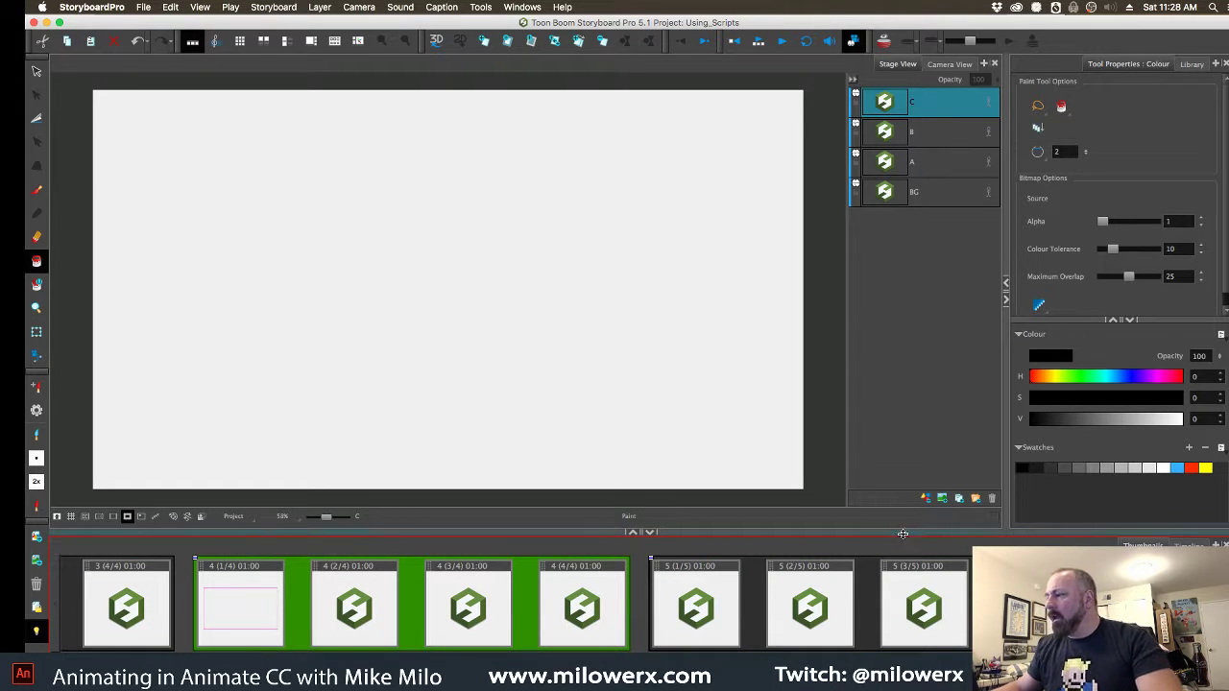
pyautogui.moveTo(903, 534); pyautogui.dragTo(910, 479)
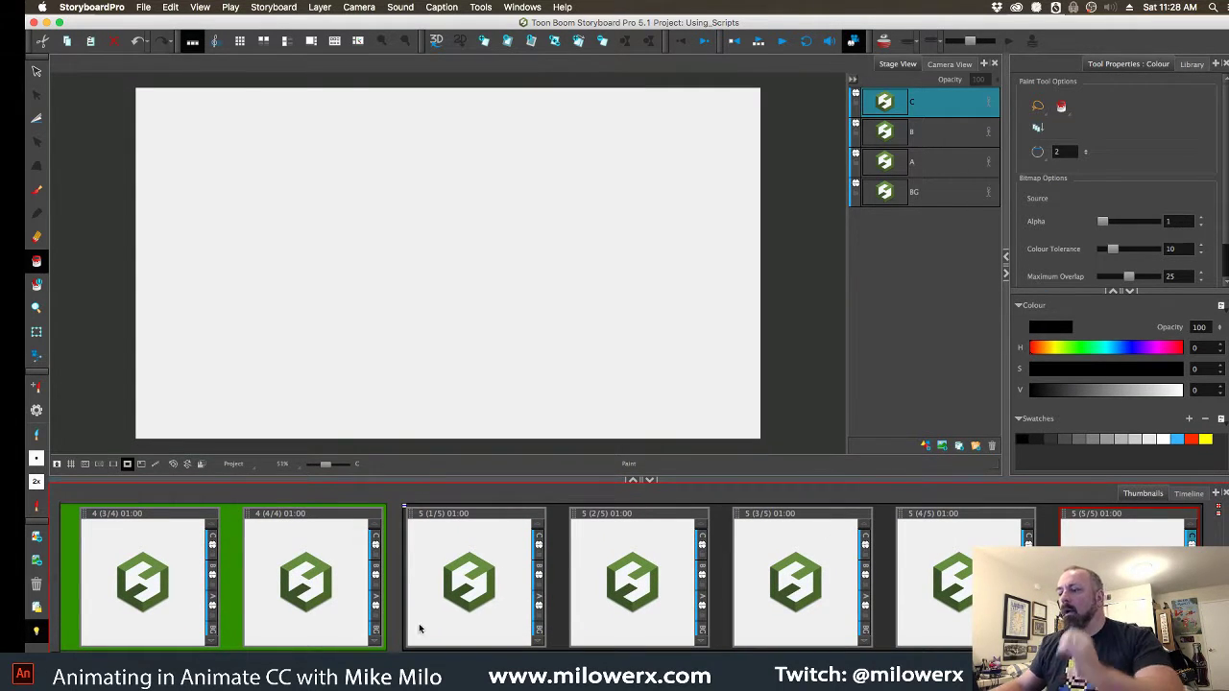
pyautogui.click(300, 406)
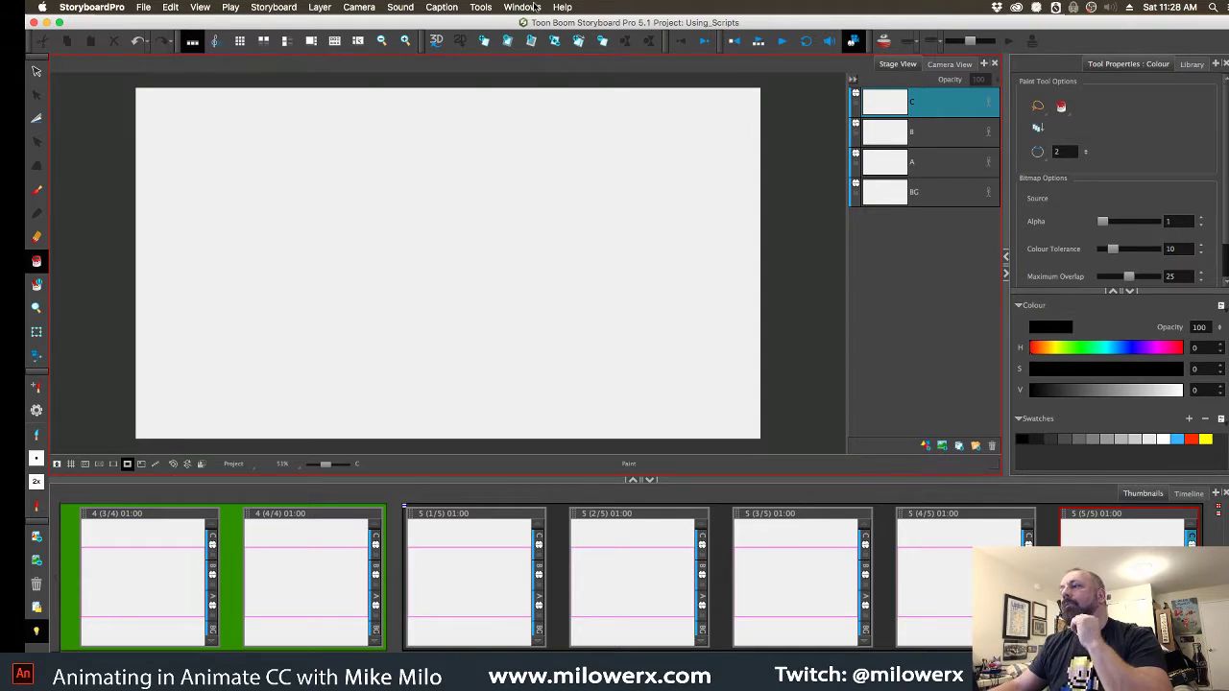
pyautogui.click(150, 568)
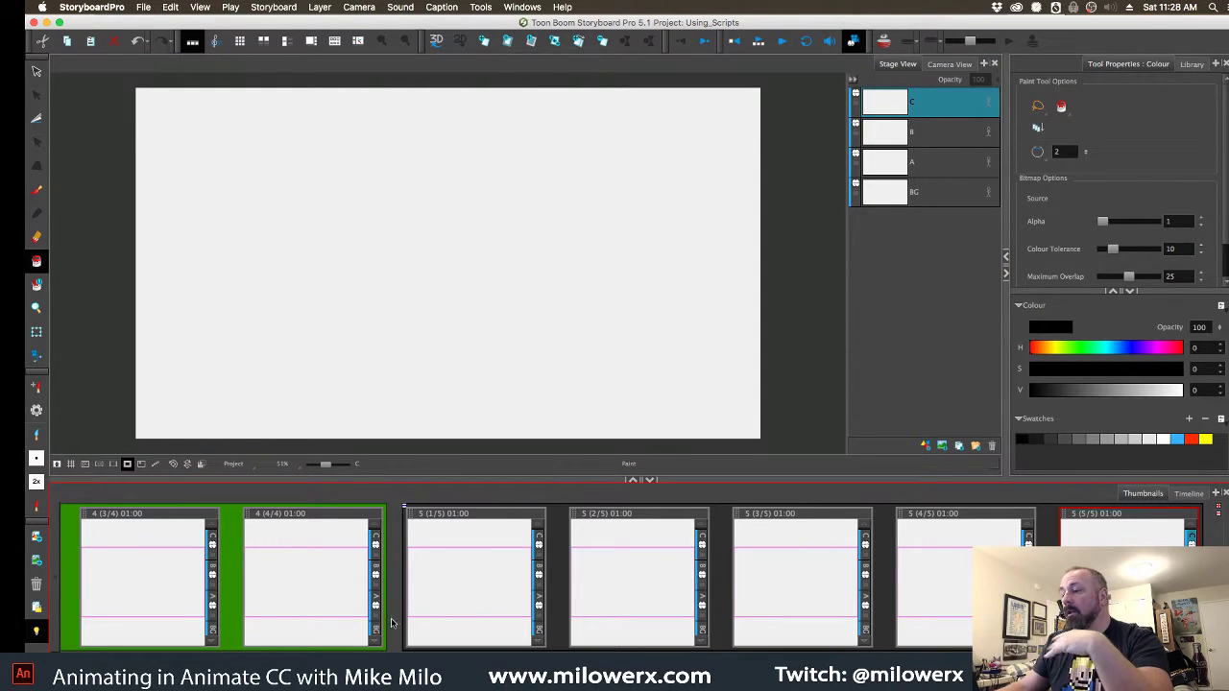
pyautogui.click(543, 313)
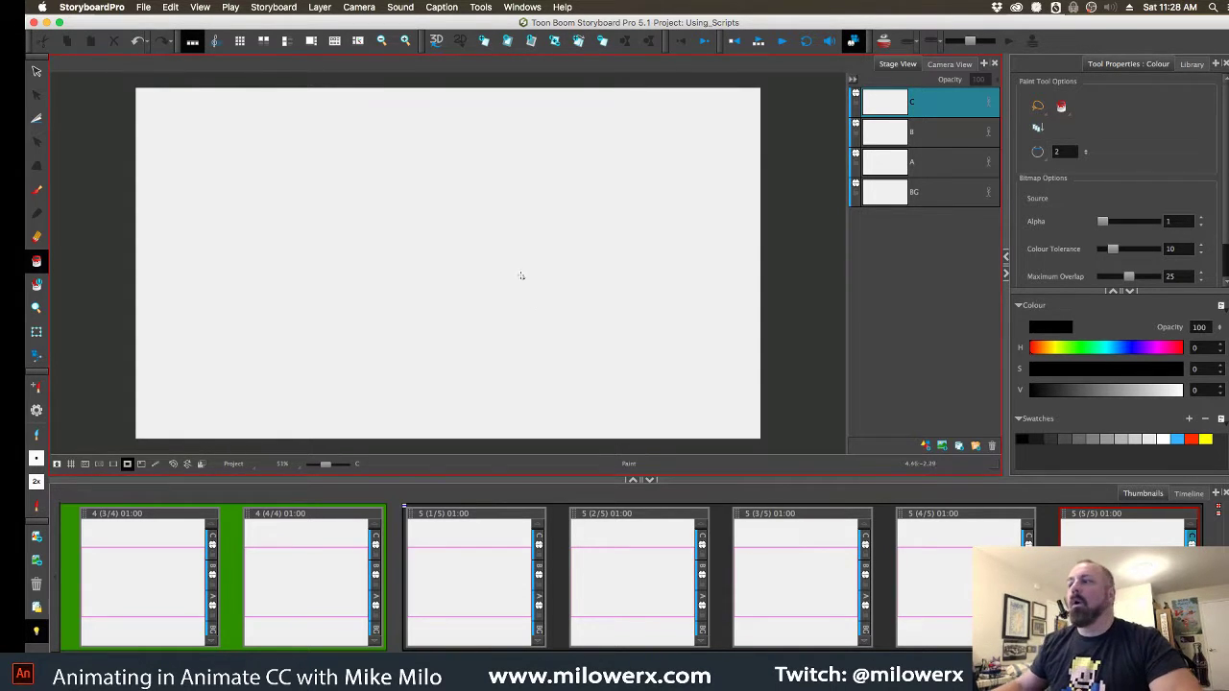
pyautogui.click(521, 7)
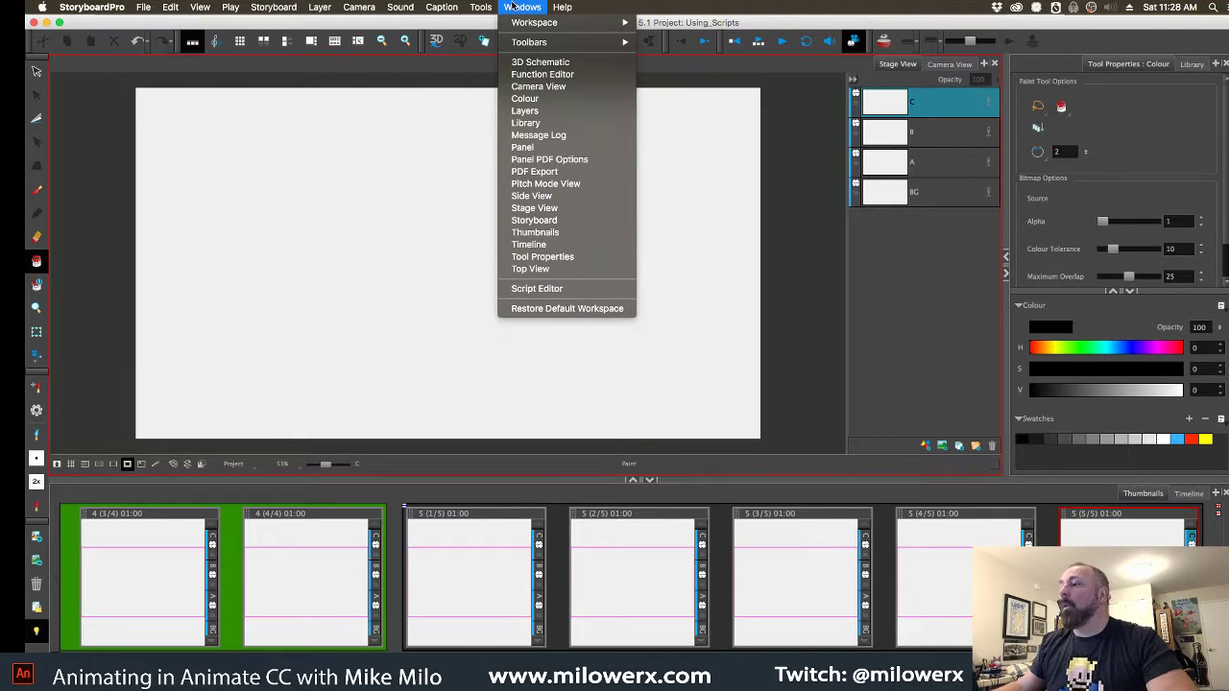
# Open the Script Editor, move and enlarge its window, and select TB_Delete_Layer.js
pyautogui.click(556, 289)
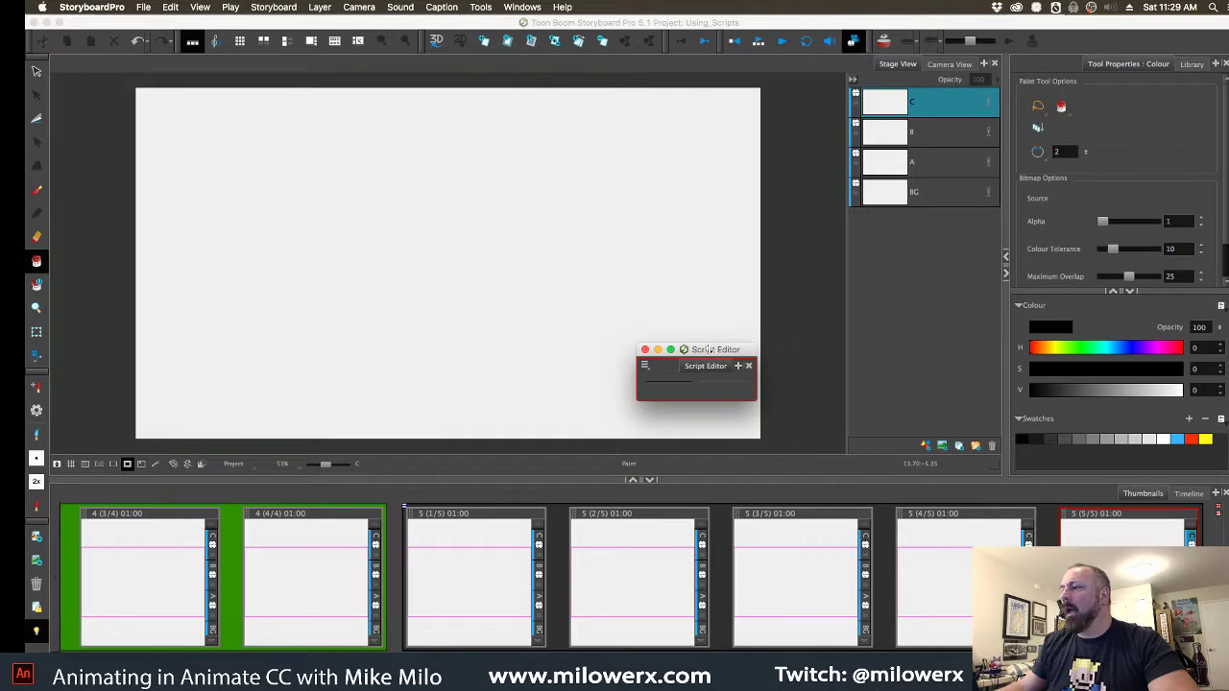
pyautogui.moveTo(708, 349); pyautogui.dragTo(501, 64)
pyautogui.moveTo(546, 114); pyautogui.dragTo(1025, 543)
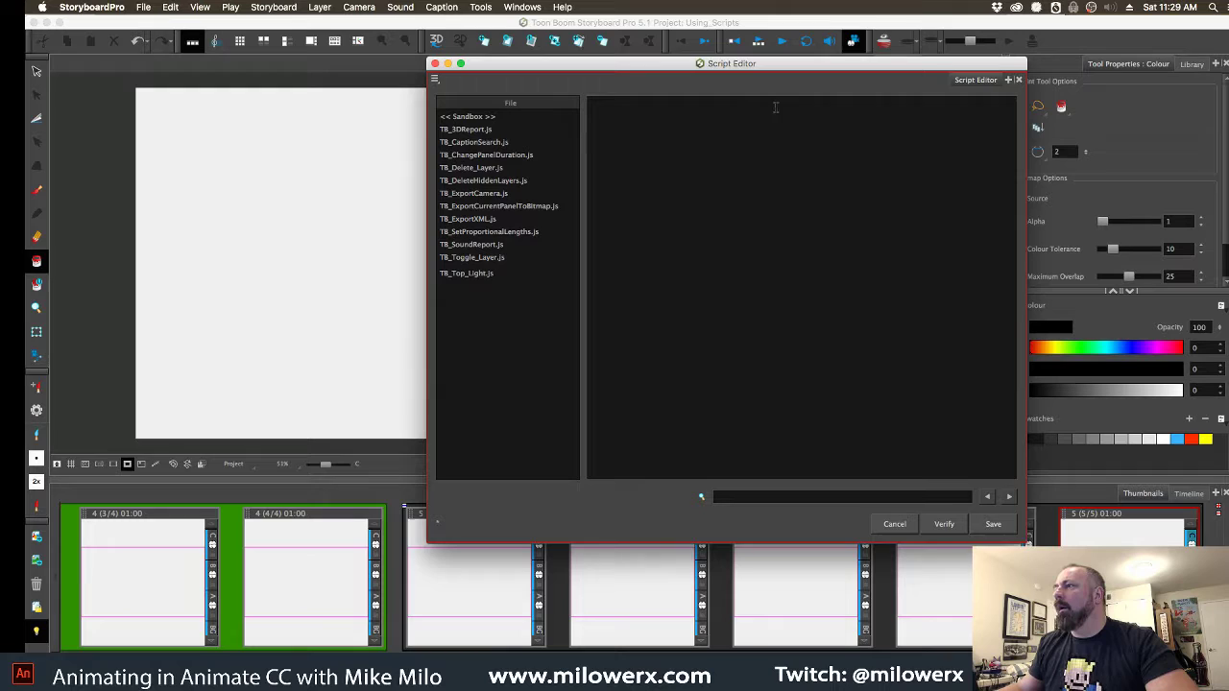
pyautogui.moveTo(776, 66); pyautogui.dragTo(713, 44)
pyautogui.click(467, 145)
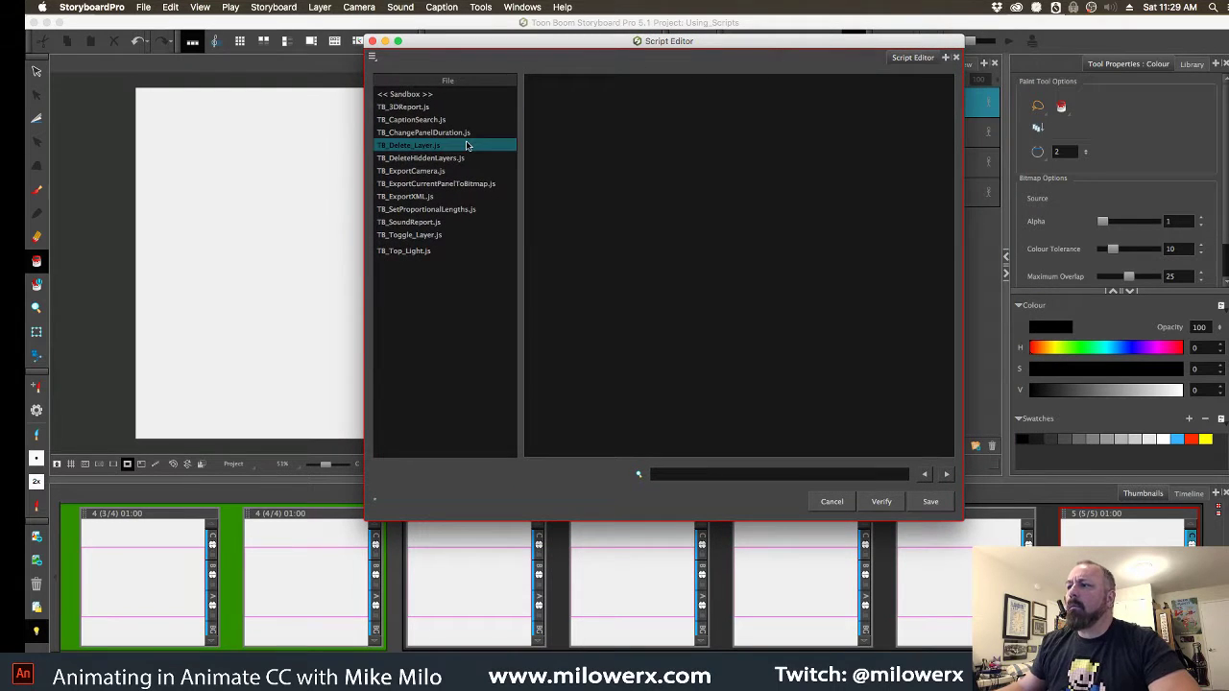
# Preview TB_DeleteHiddenLayers.js, then load TB_Delete_Layer.js's code again
pyautogui.click(416, 150)
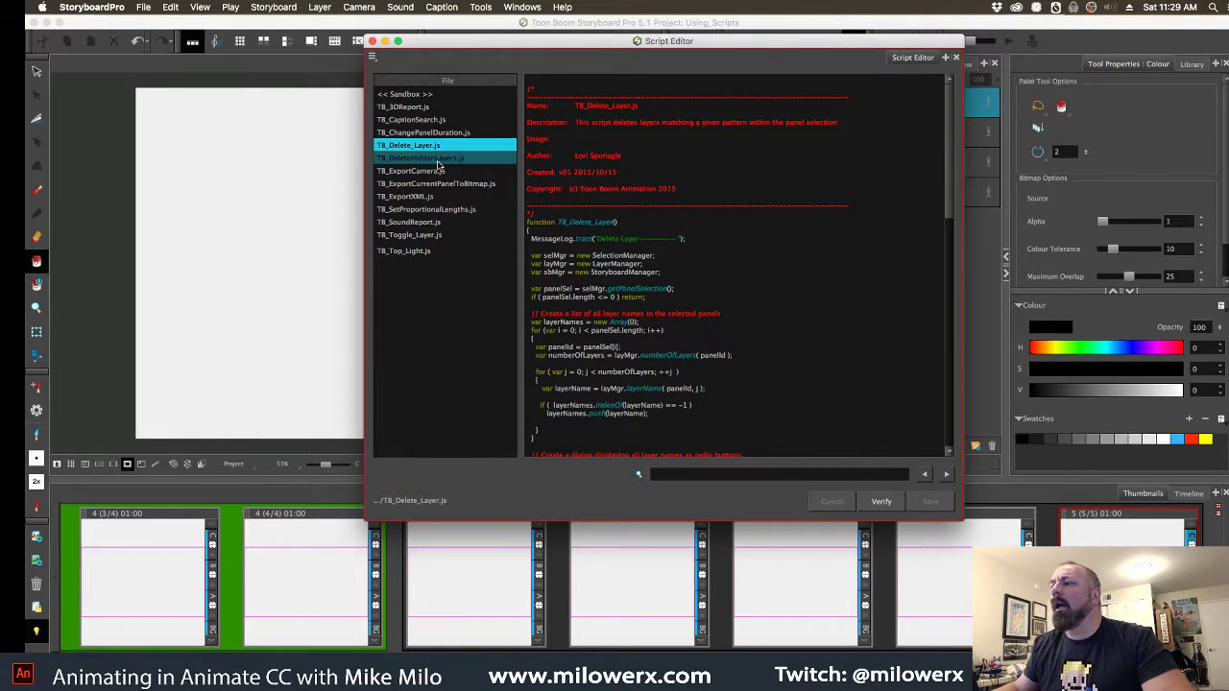
pyautogui.click(427, 159)
pyautogui.click(423, 147)
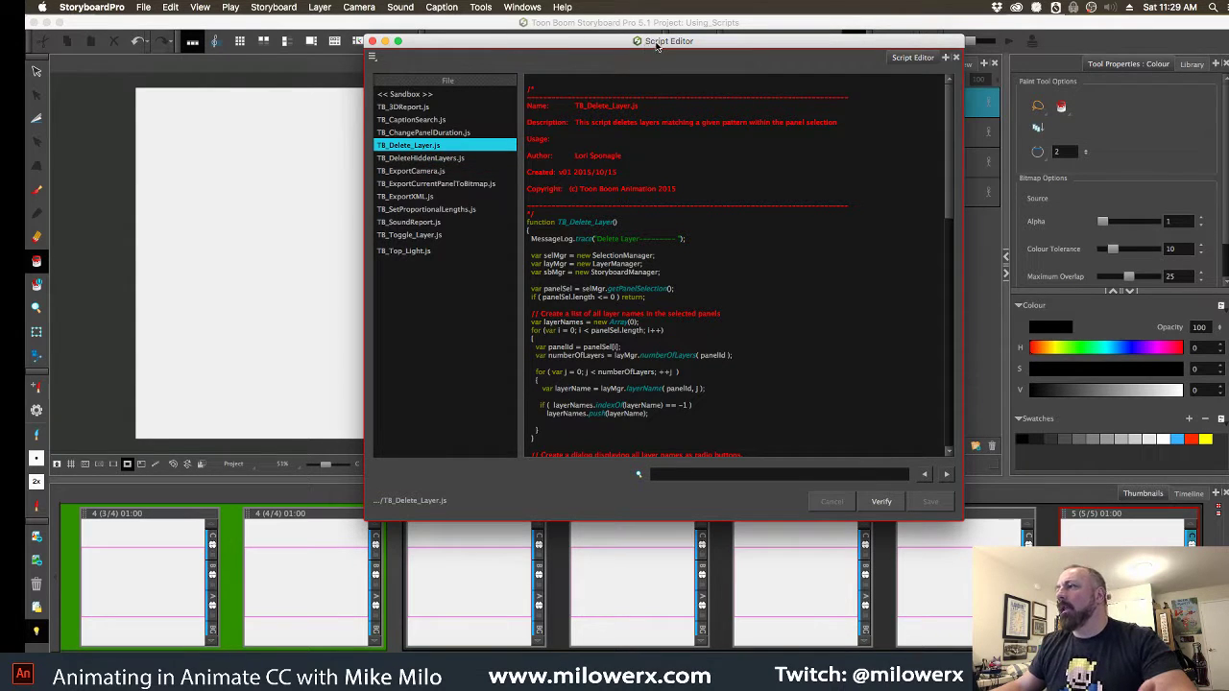
# Move the Script Editor up and left and reduce its height
pyautogui.moveTo(657, 46); pyautogui.dragTo(583, 21)
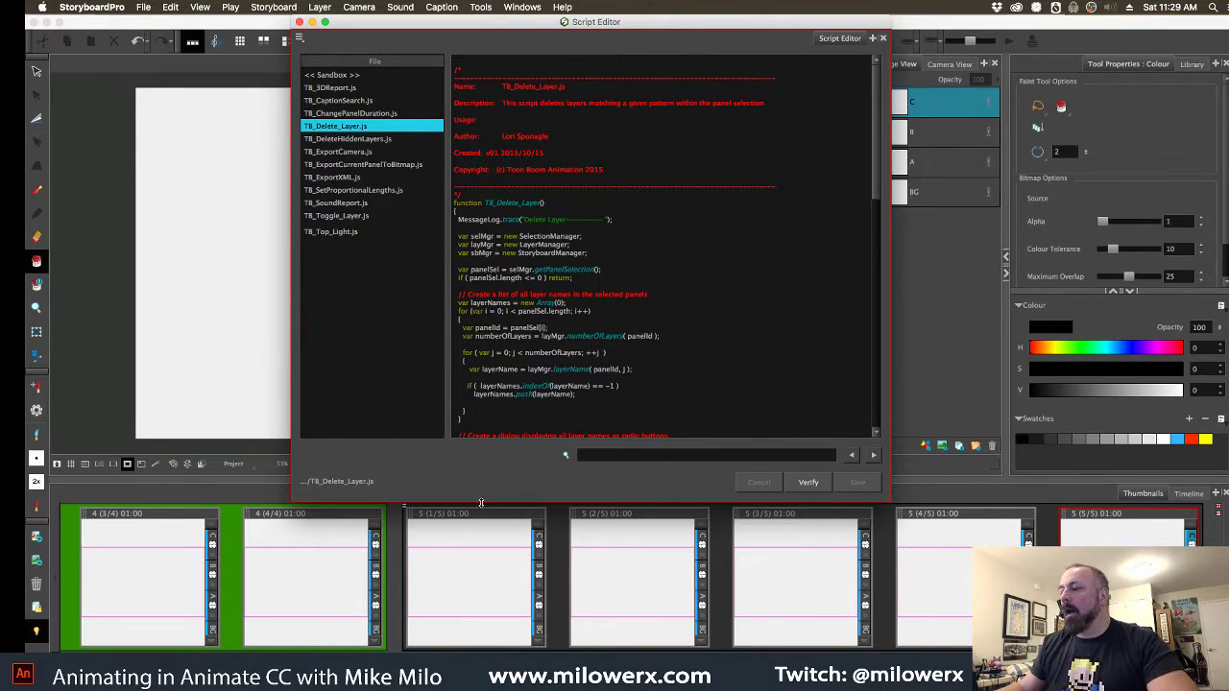
pyautogui.moveTo(323, 503); pyautogui.dragTo(324, 450)
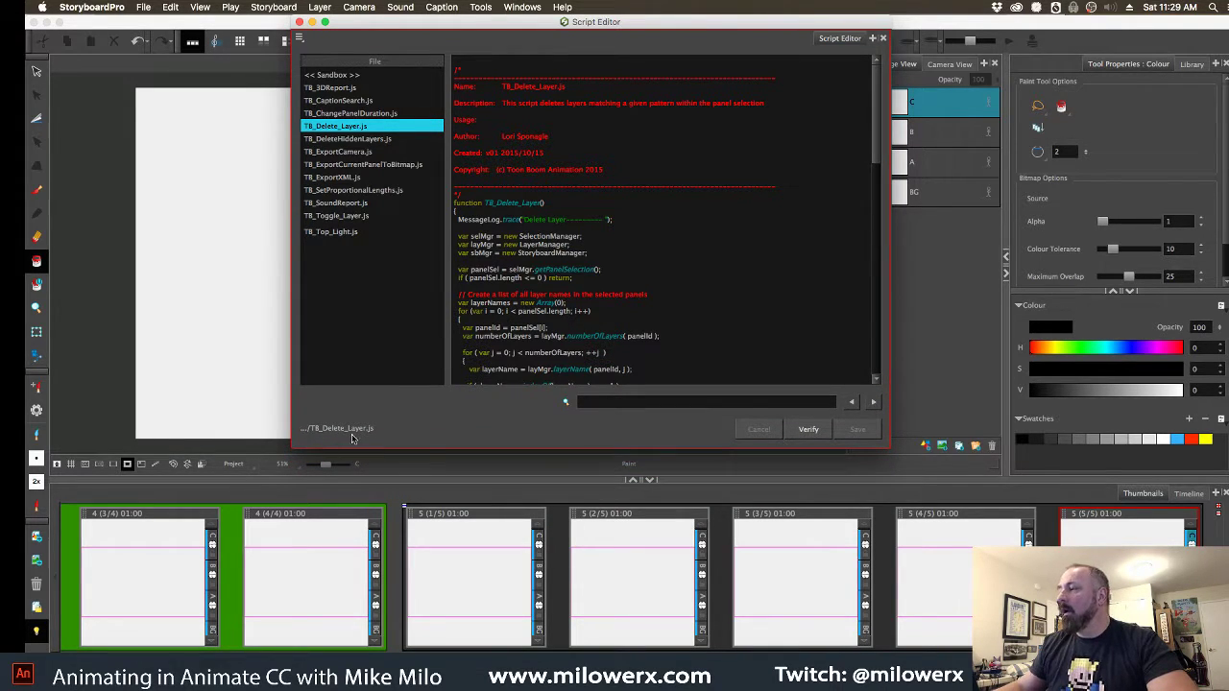
pyautogui.moveTo(720, 35); pyautogui.dragTo(673, 26)
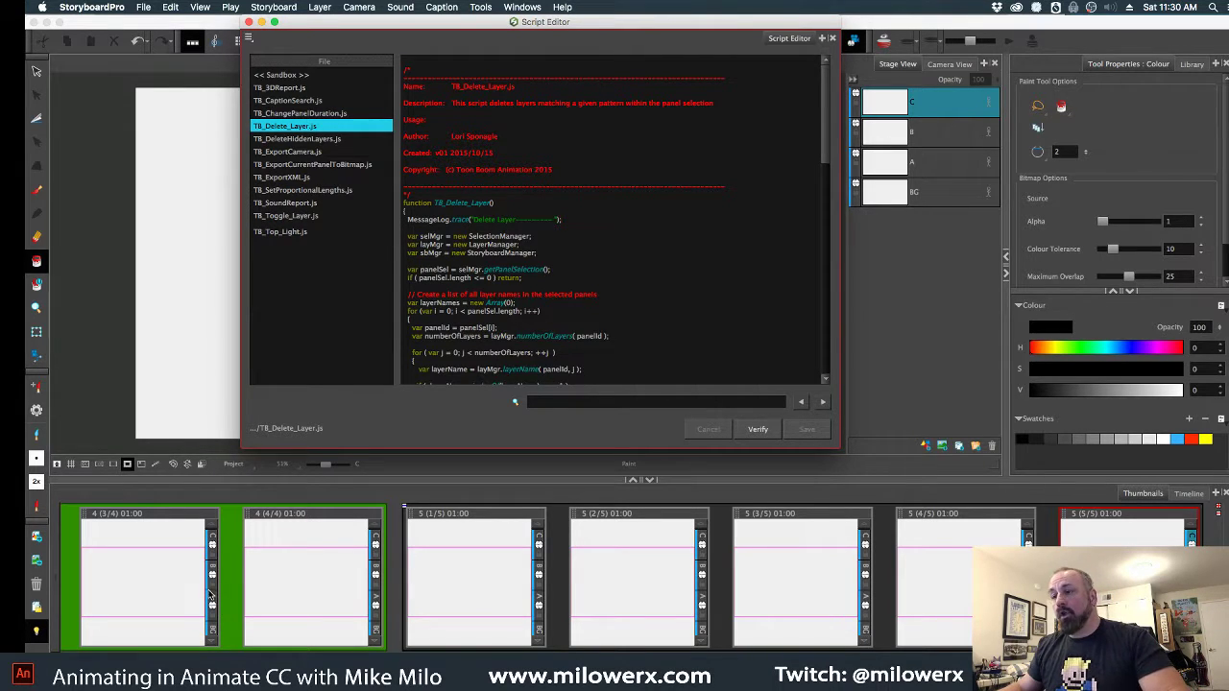
# Send the Script Editor behind the main window, keep the thumbnails tall, and focus the Stage view
pyautogui.click(213, 602)
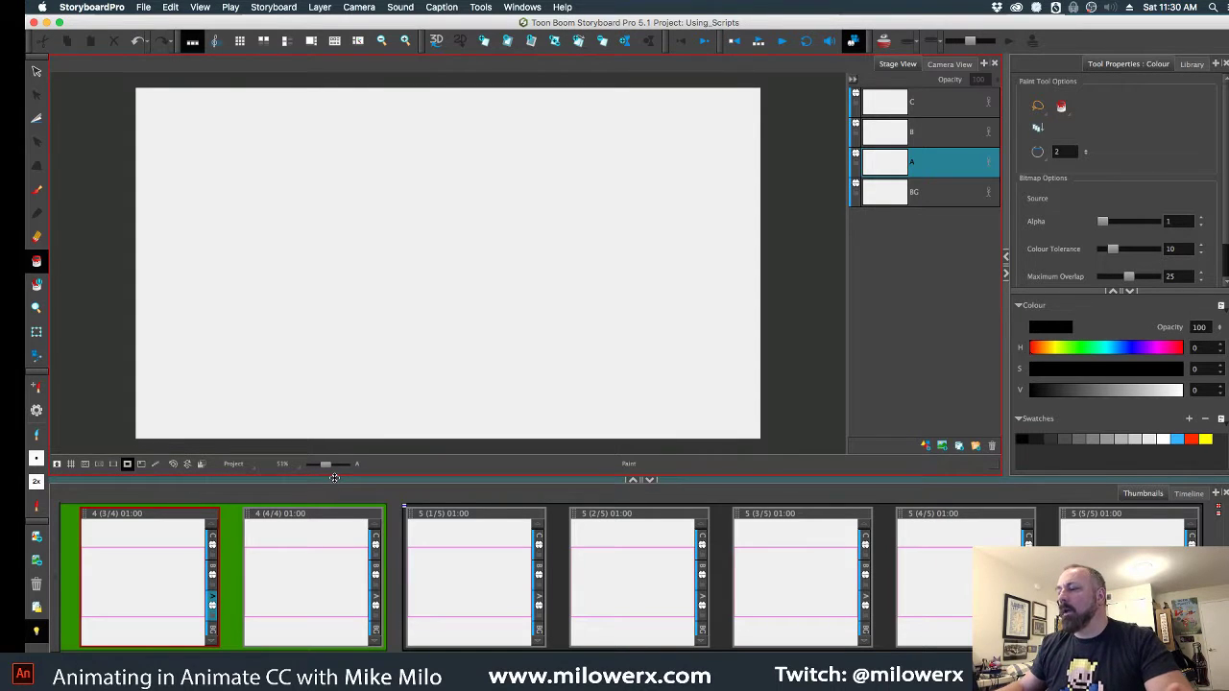
pyautogui.moveTo(333, 477); pyautogui.dragTo(333, 522)
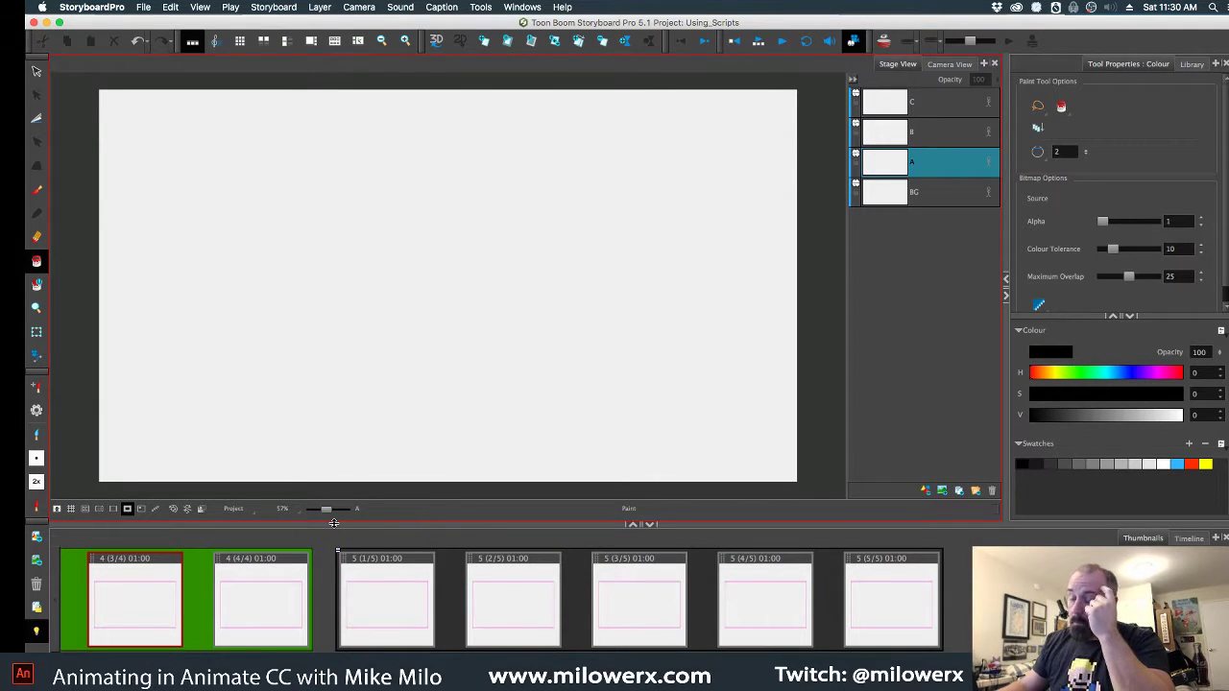
pyautogui.moveTo(334, 523); pyautogui.dragTo(347, 478)
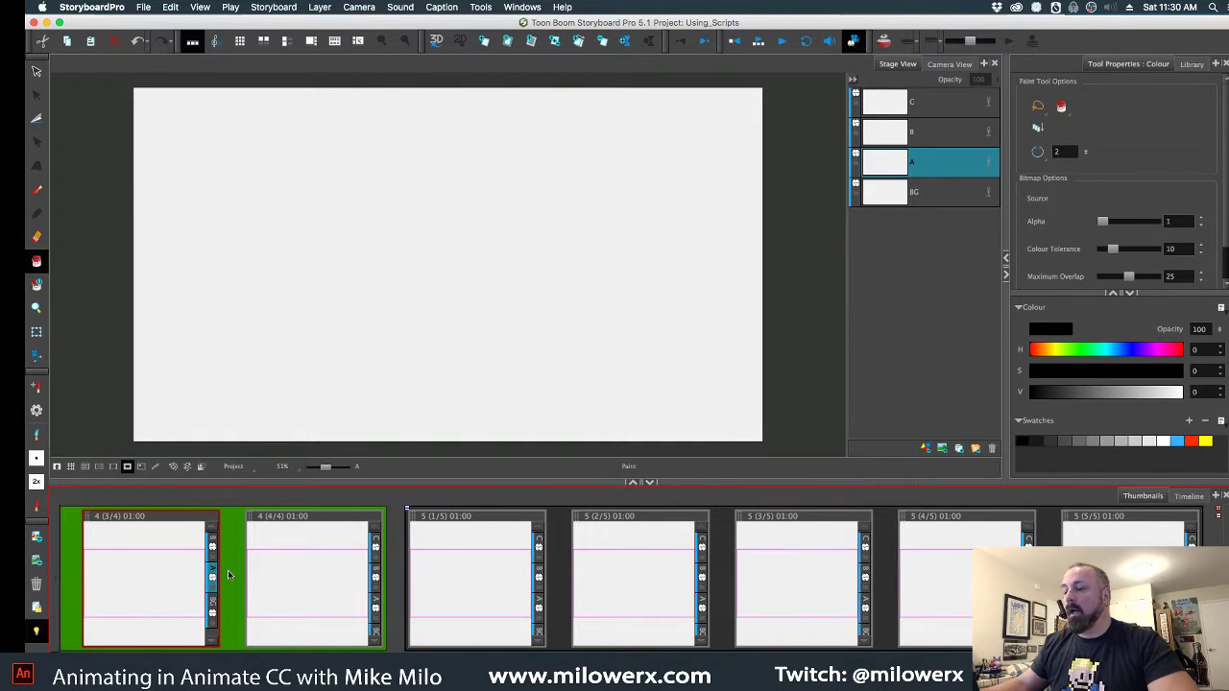
pyautogui.click(927, 167)
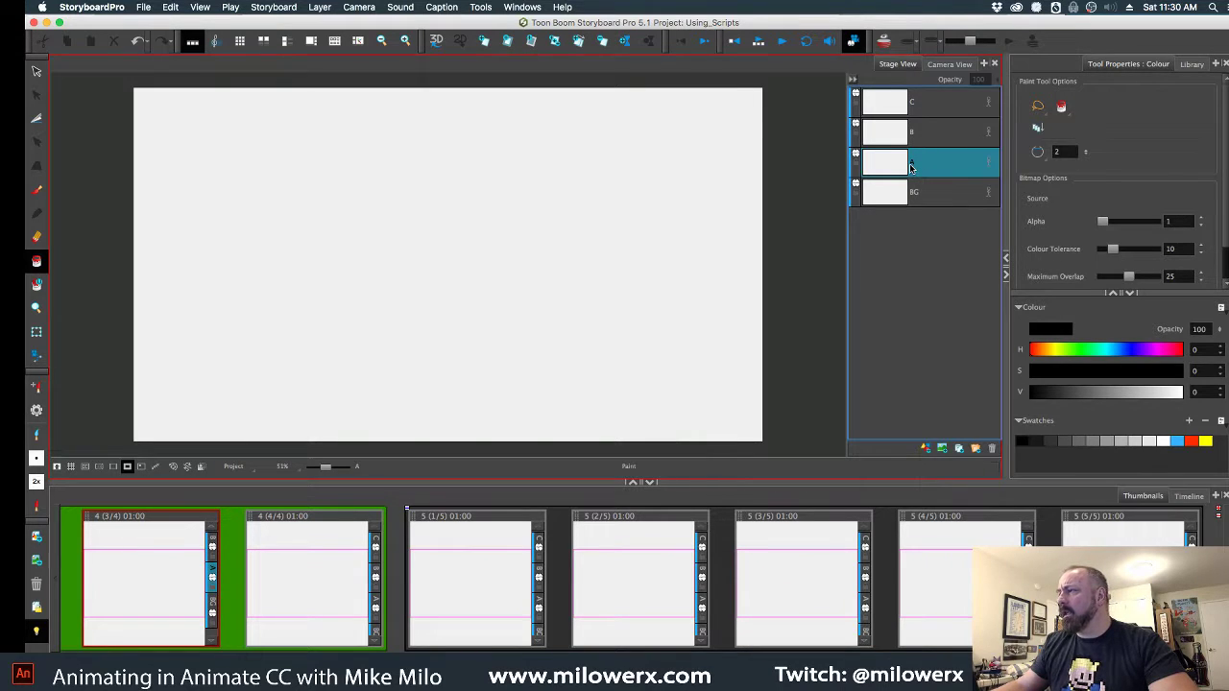
# Select all panels in the Thumbnails view with Cmd+A, then open the Windows menu
pyautogui.click(238, 620)
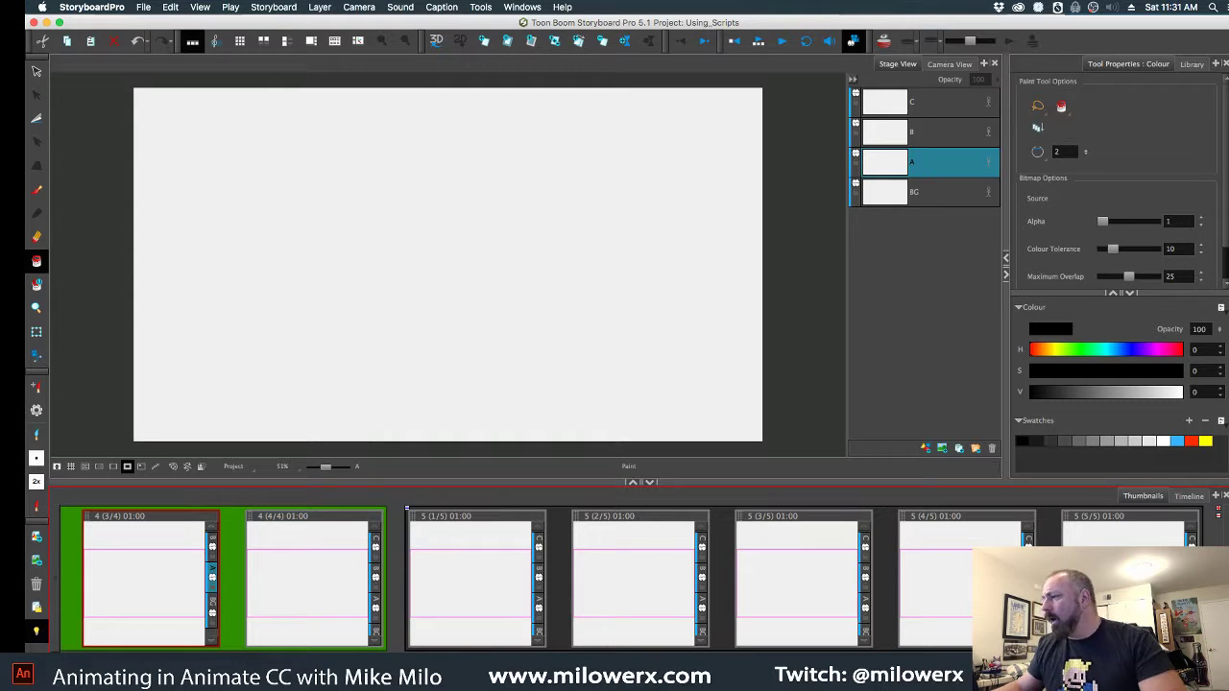
pyautogui.press('super+a')
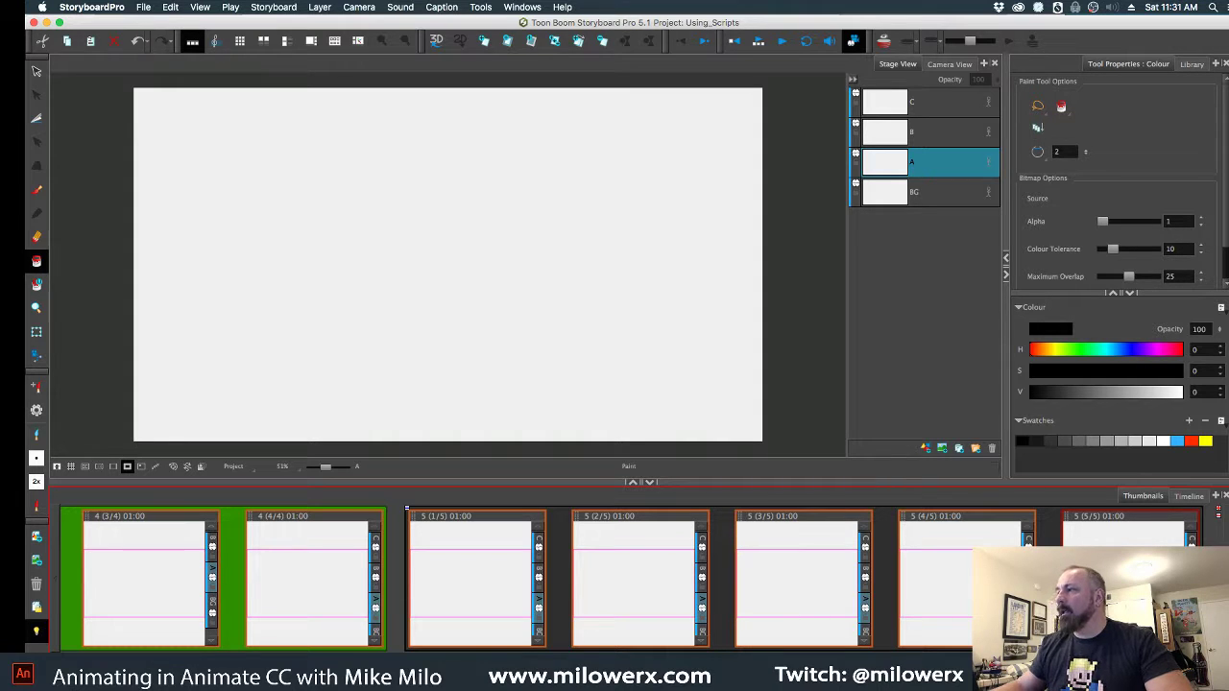
pyautogui.click(521, 249)
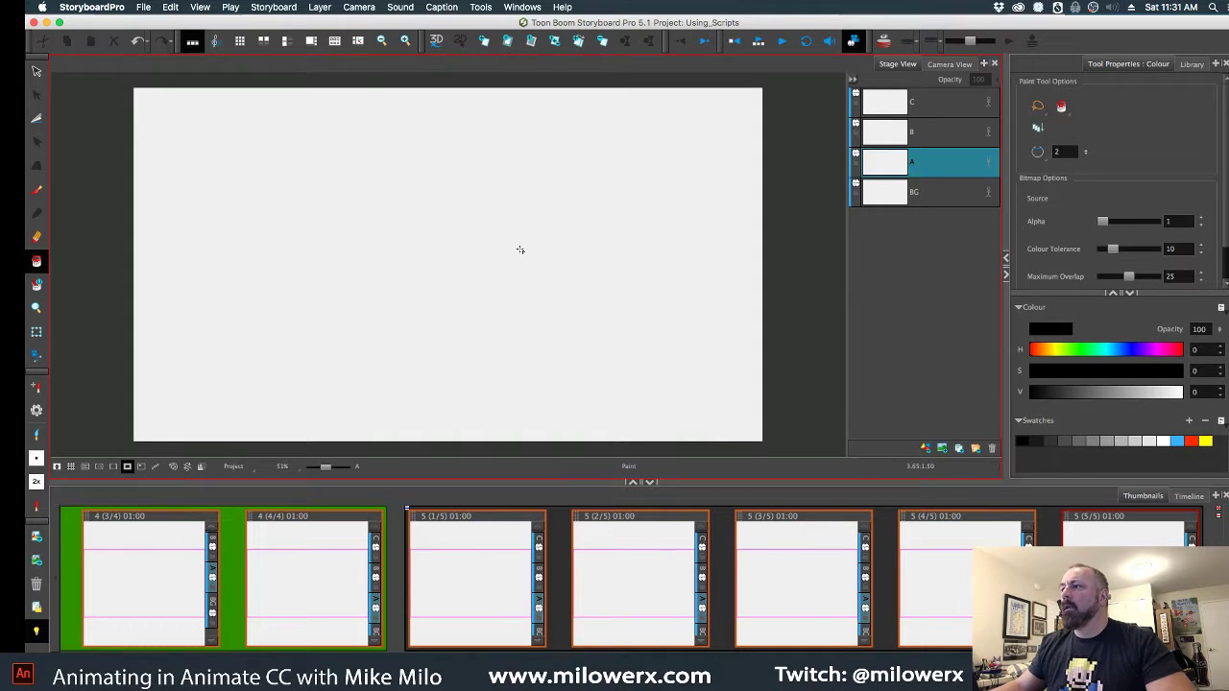
pyautogui.click(533, 8)
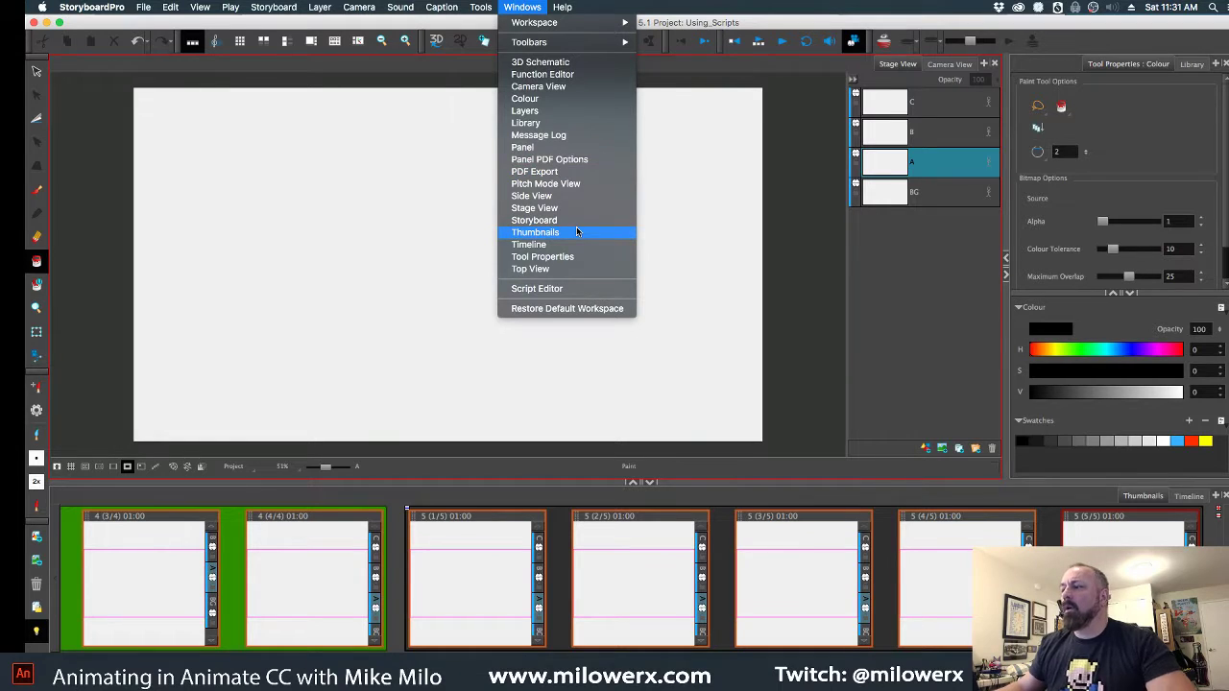
# Reopen the Script Editor and choose Play/Debug > Run to pick the script to run
pyautogui.click(571, 288)
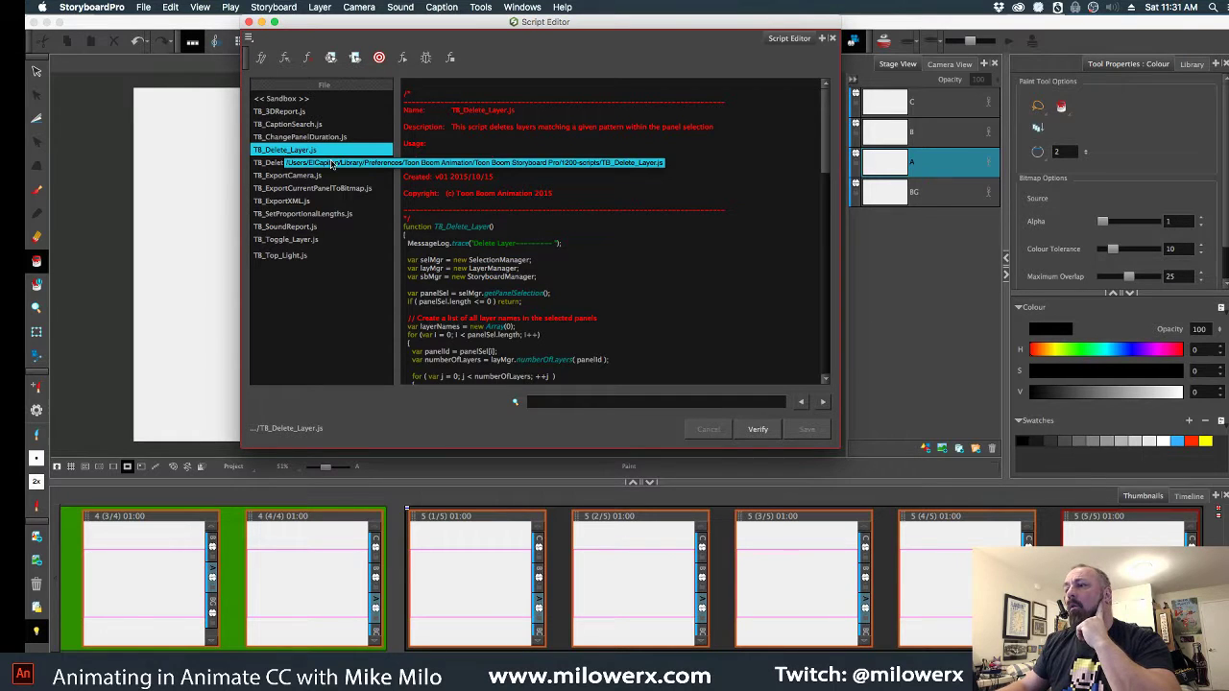
pyautogui.click(249, 40)
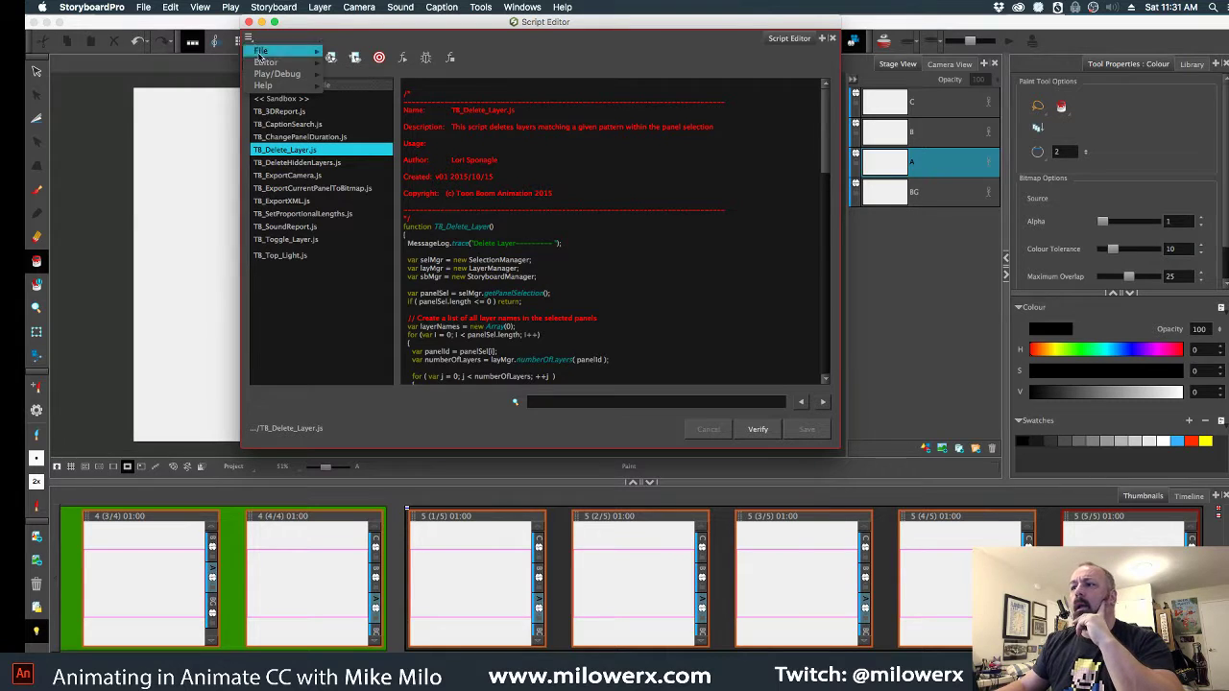
pyautogui.moveTo(268, 75)
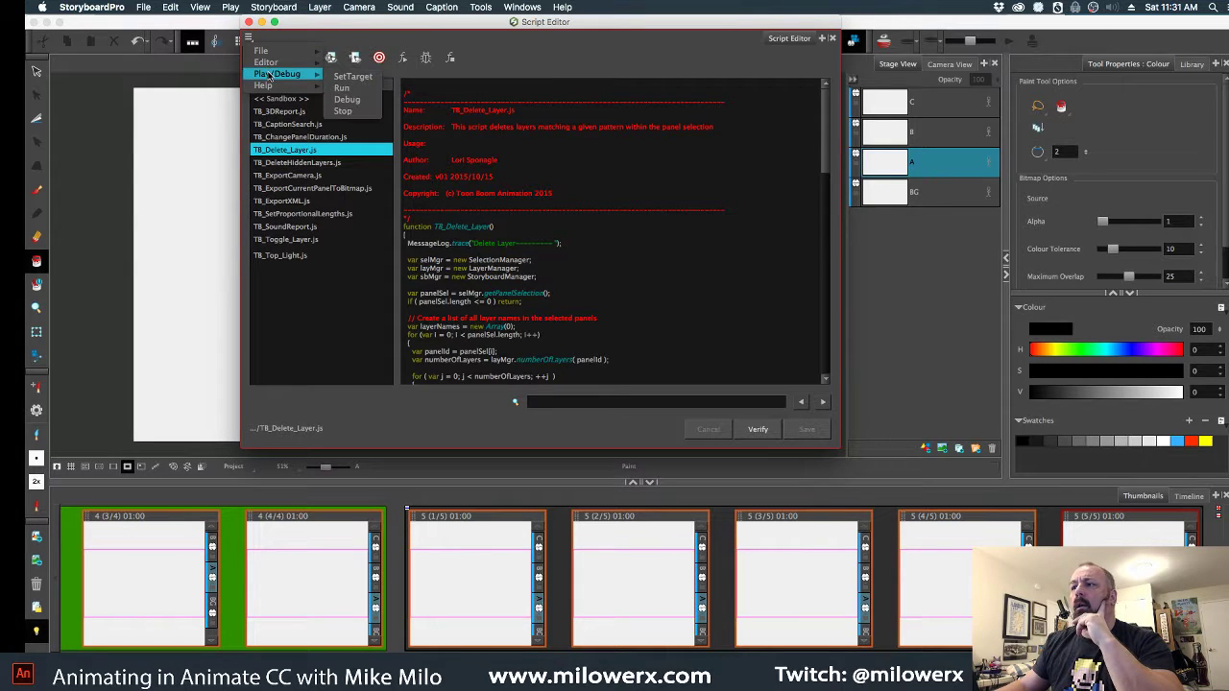
pyautogui.click(339, 87)
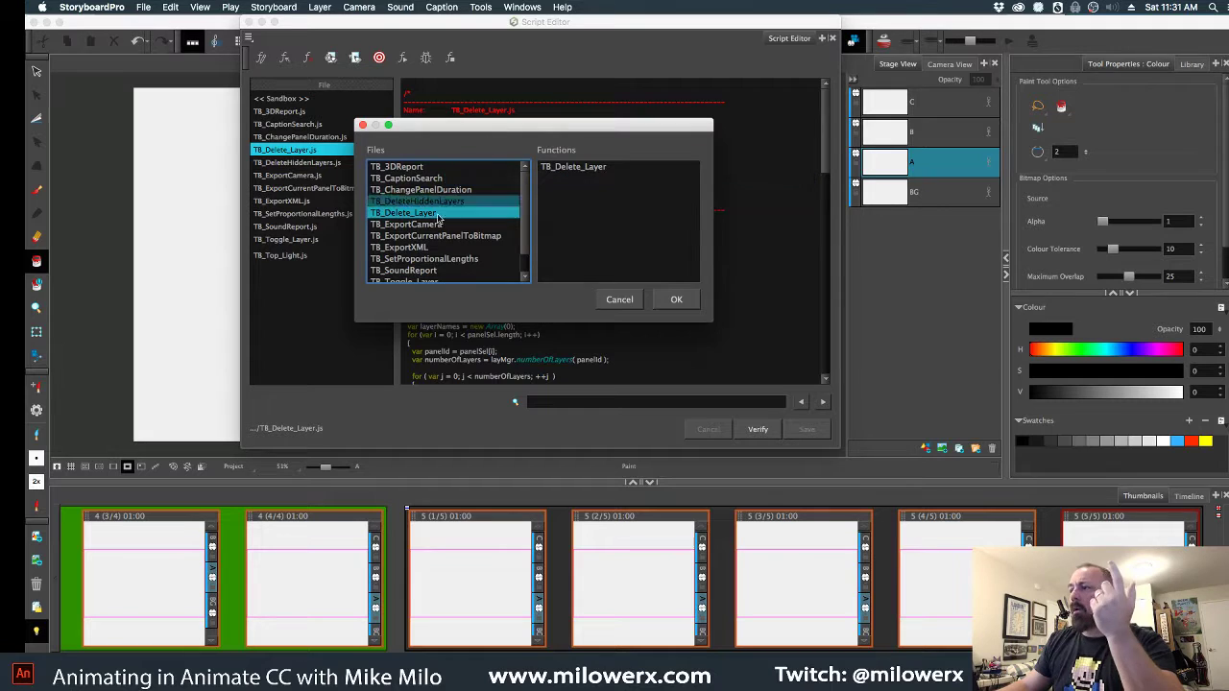
# Run the TB_Delete_Layer function with layer A chosen, then dismiss the results report
pyautogui.click(574, 168)
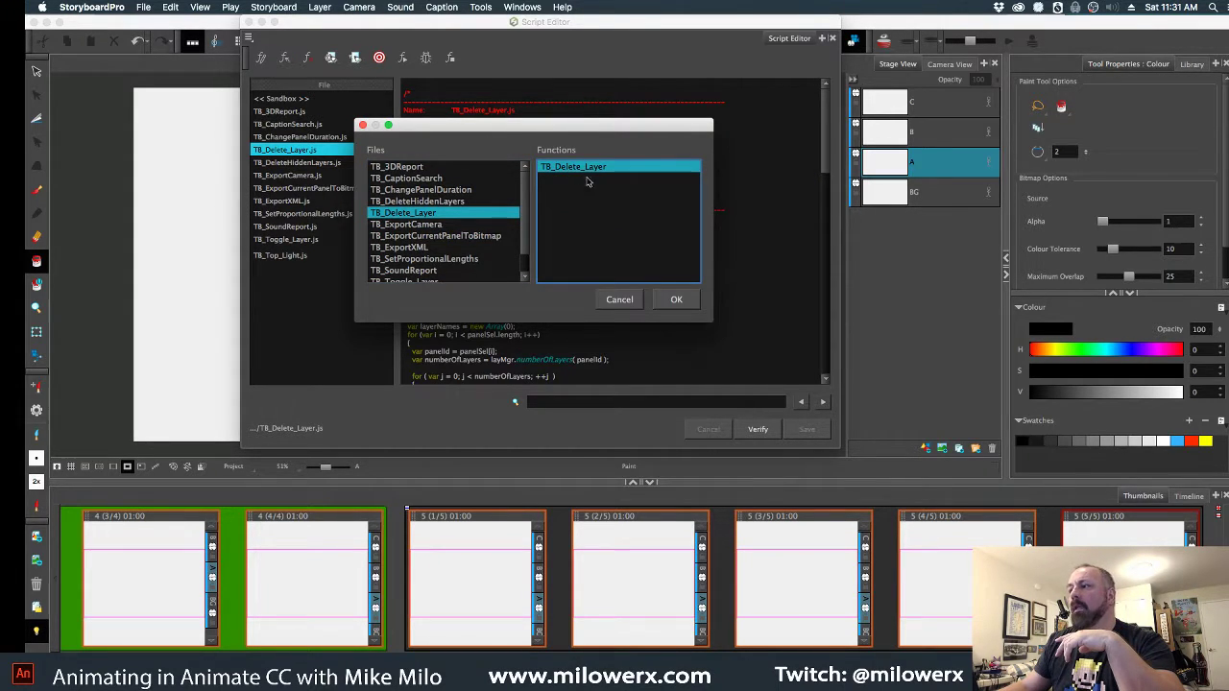
pyautogui.click(677, 300)
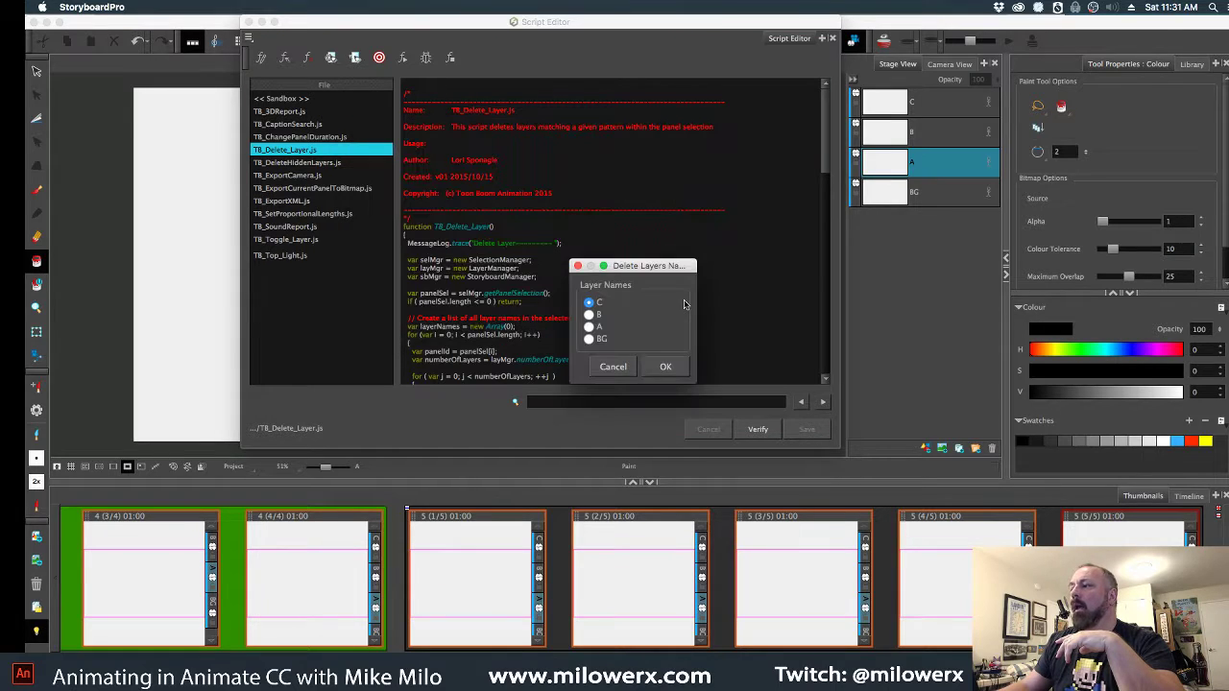
pyautogui.moveTo(643, 270); pyautogui.dragTo(621, 229)
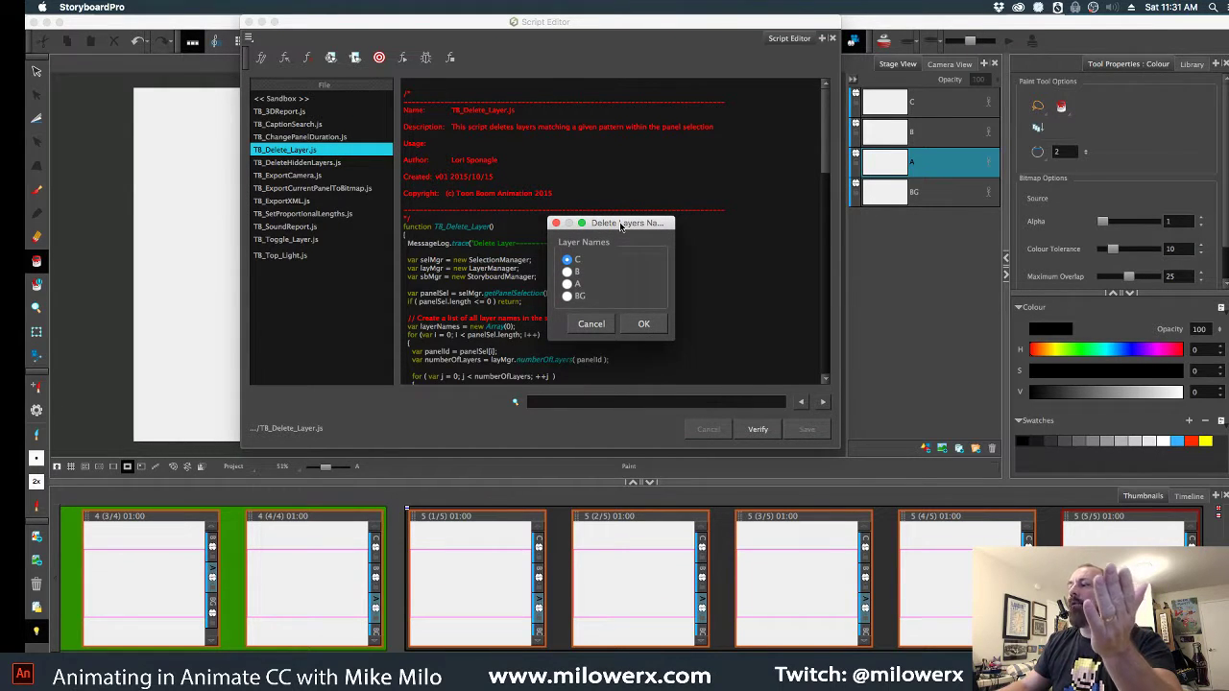
pyautogui.click(567, 285)
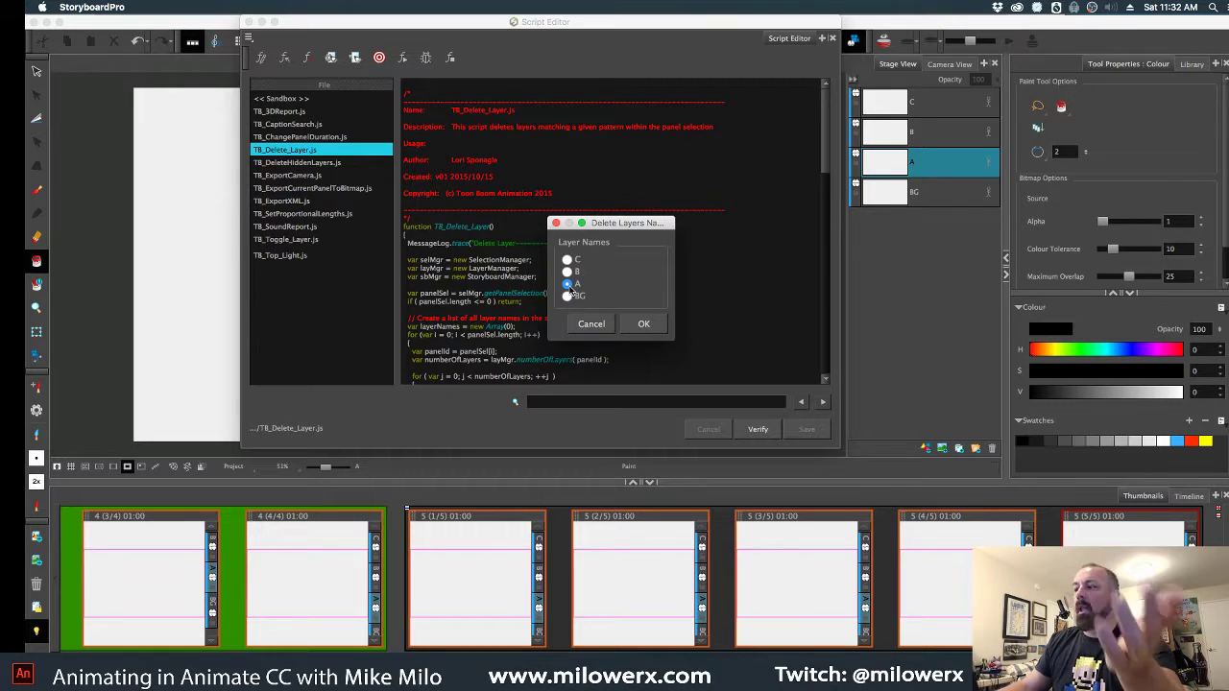
pyautogui.click(645, 326)
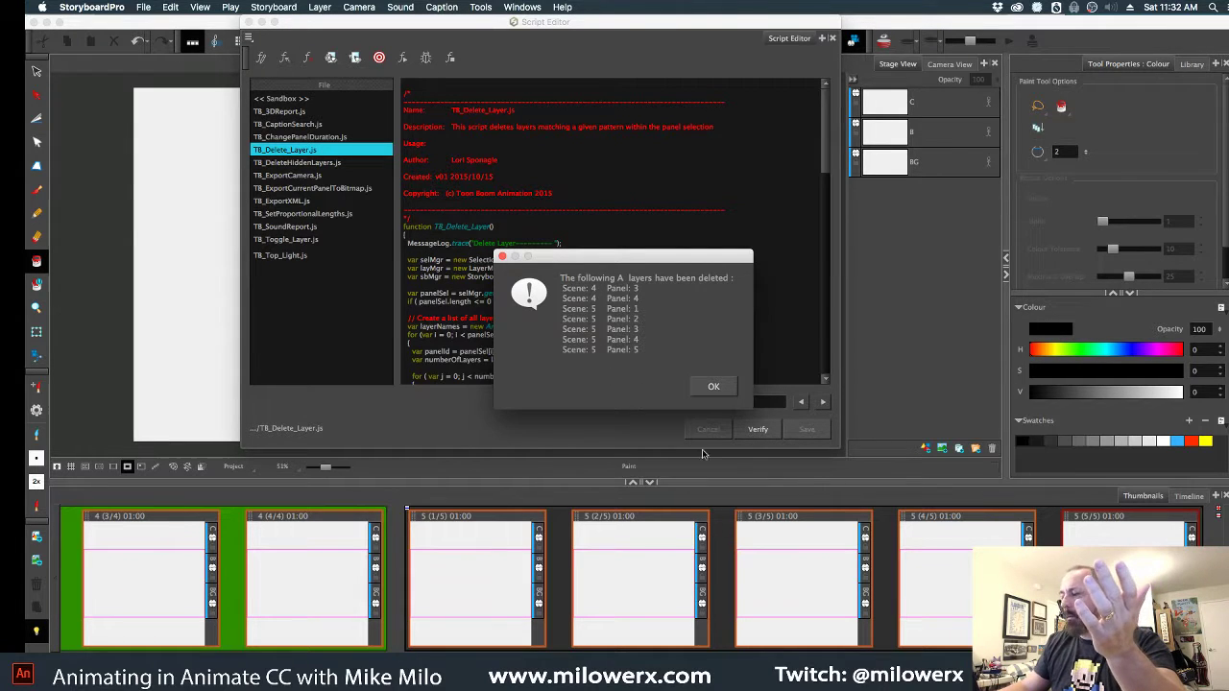
pyautogui.click(710, 388)
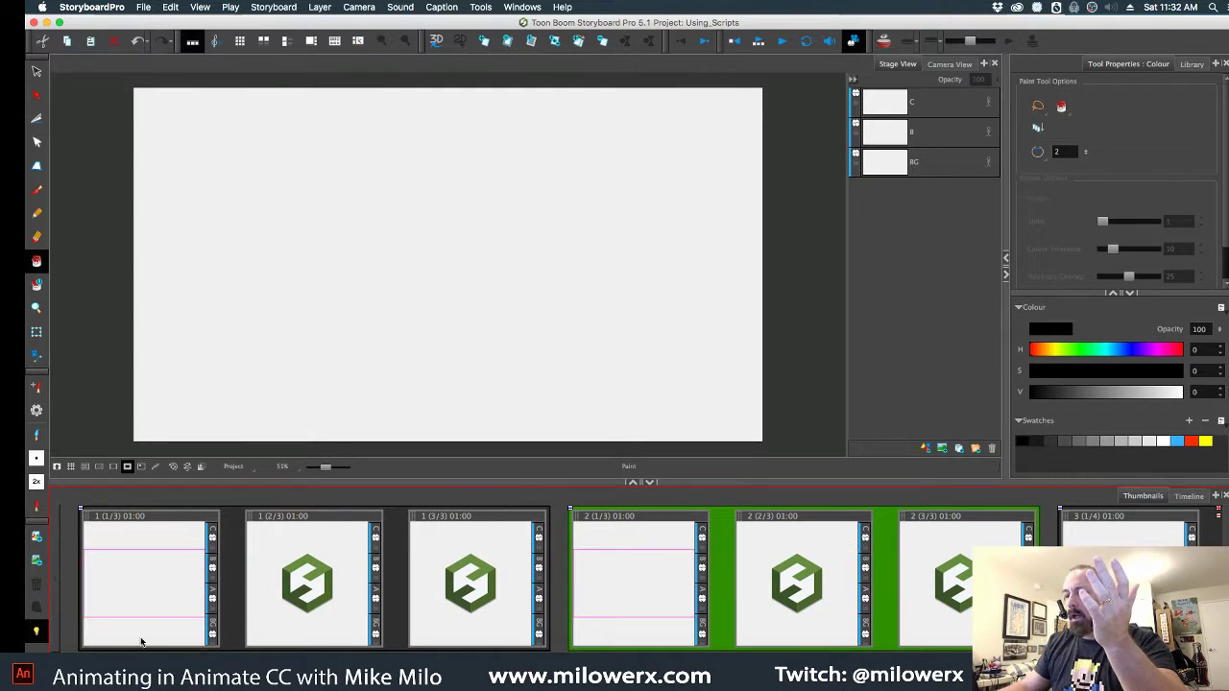
# Step through panels 4 (1/4) to 4 (4/4), checking which still list layer A
pyautogui.click(171, 583)
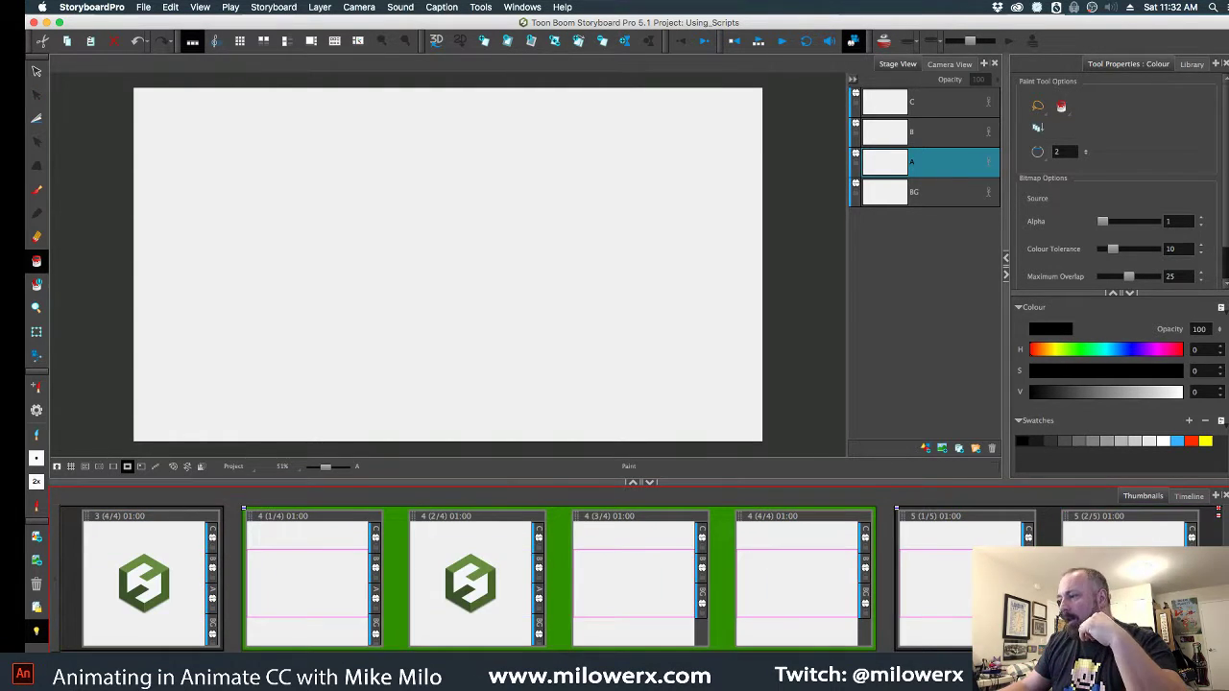
pyautogui.click(494, 583)
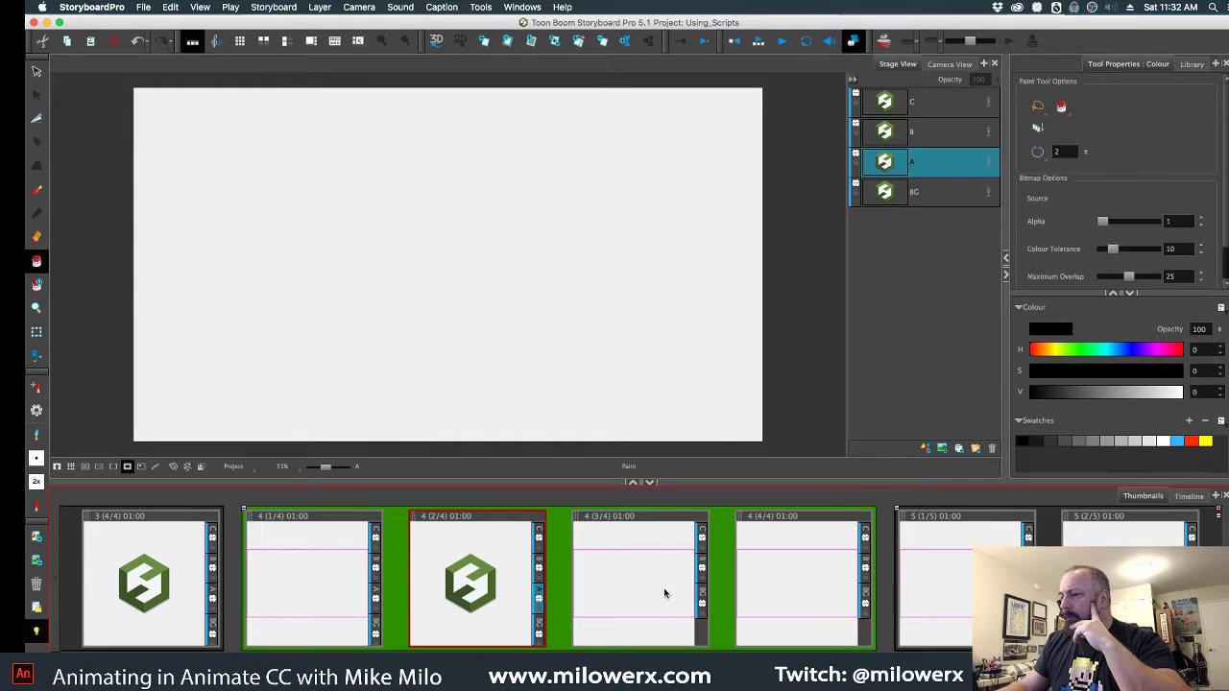
pyautogui.click(789, 585)
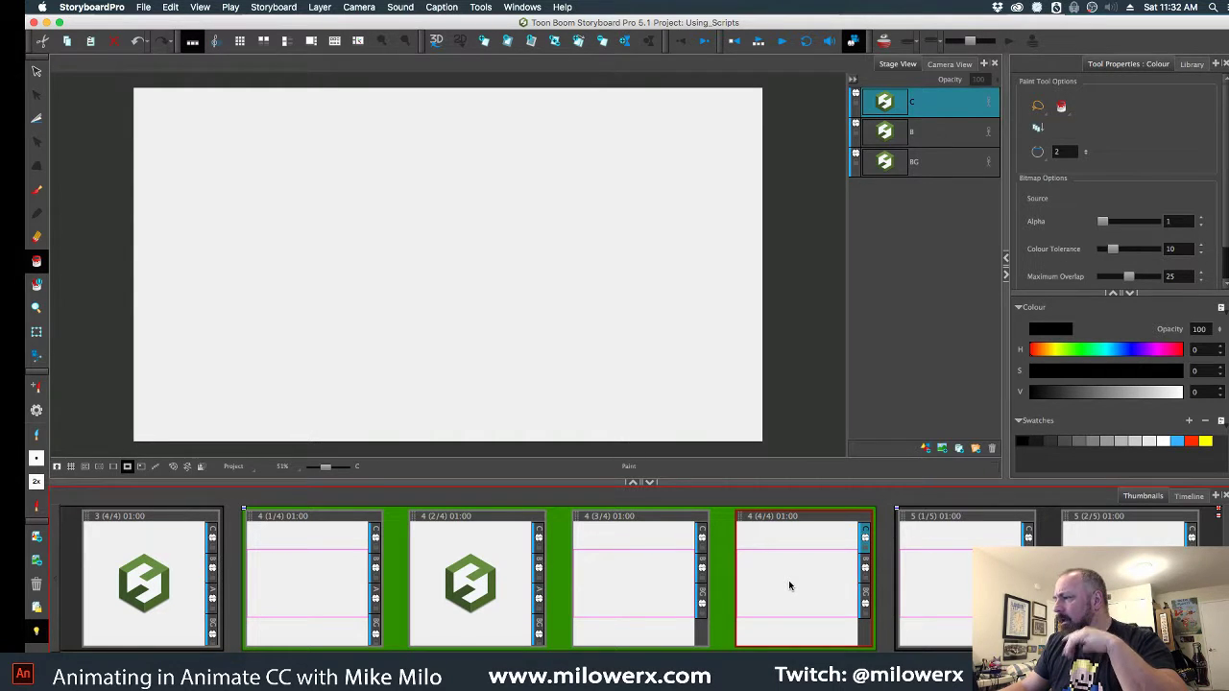
pyautogui.click(630, 586)
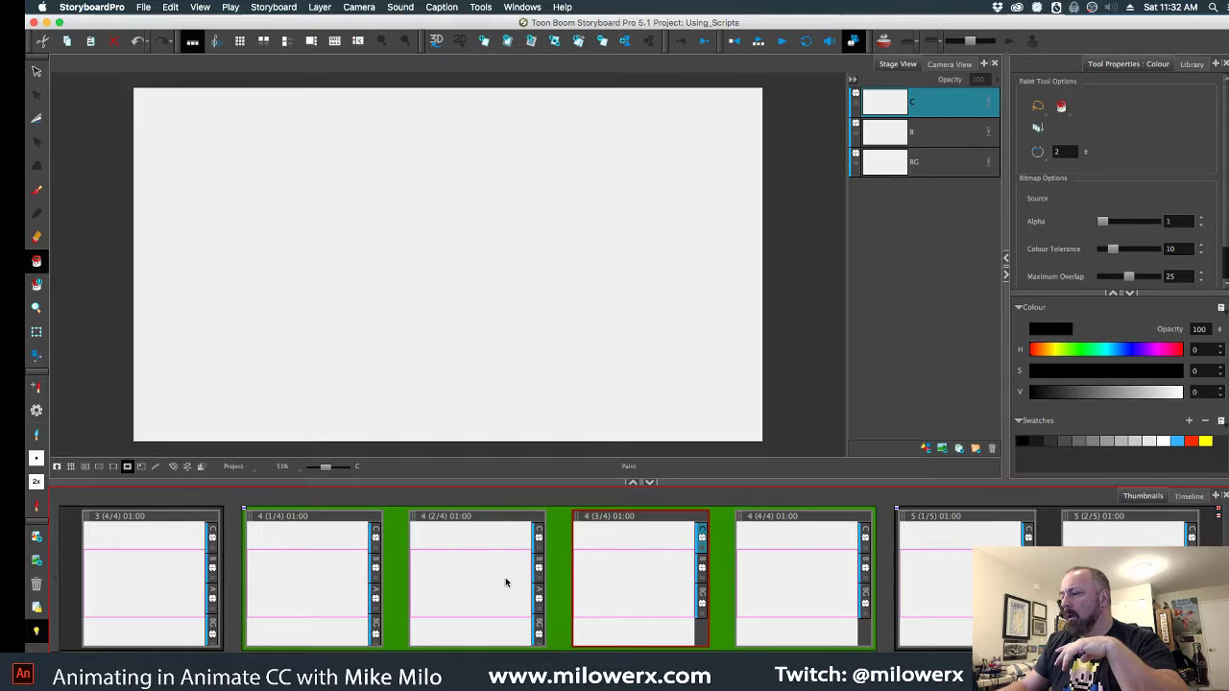
pyautogui.click(505, 581)
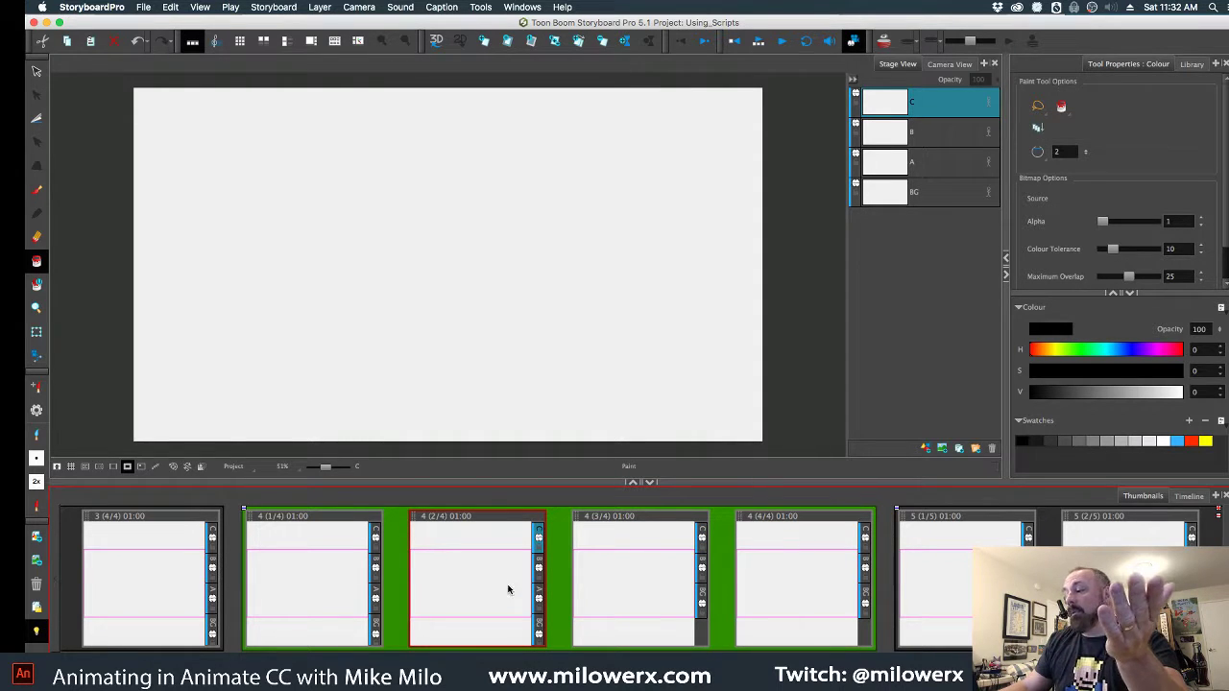
pyautogui.click(370, 602)
pyautogui.click(458, 579)
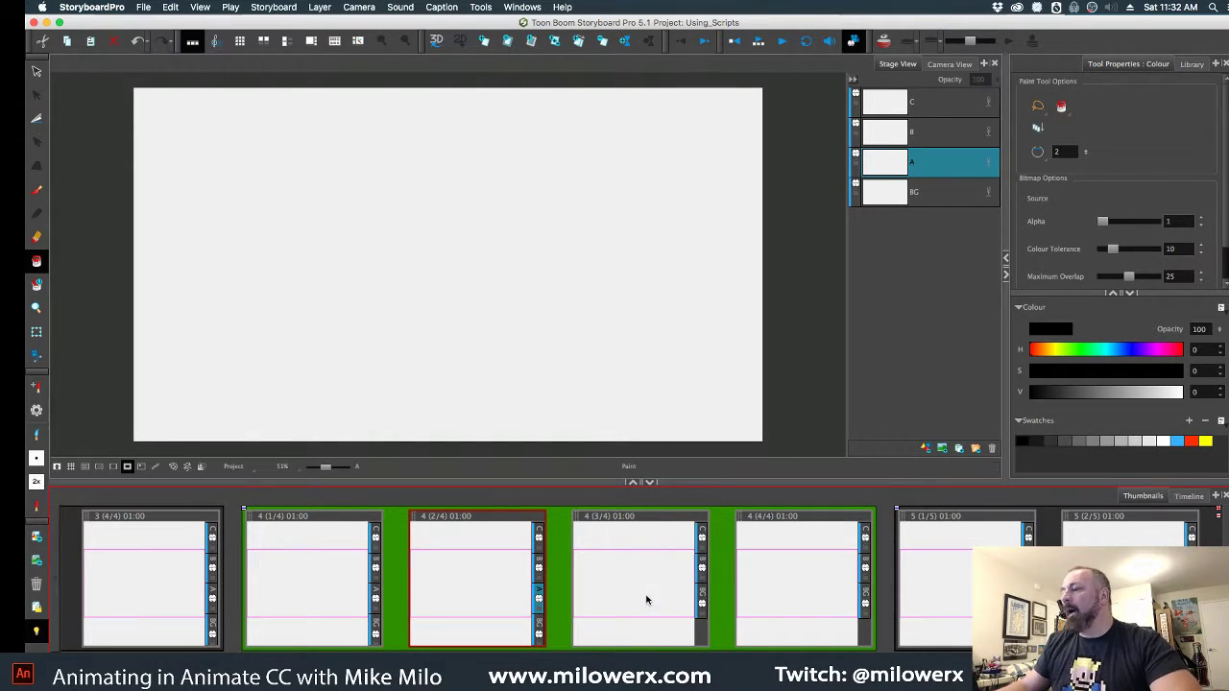
# Compare the layers of panels 4 (3/4) and 4 (4/4), then scroll the thumbnails
pyautogui.click(684, 601)
pyautogui.click(793, 589)
pyautogui.click(642, 577)
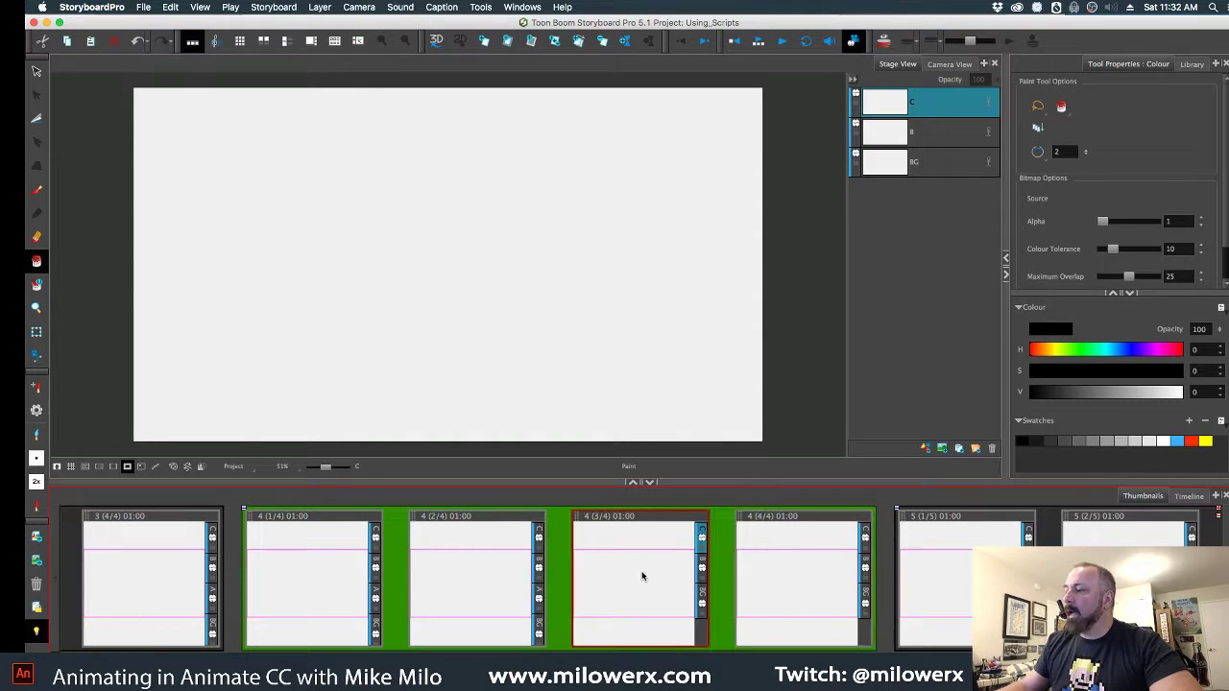
pyautogui.click(797, 568)
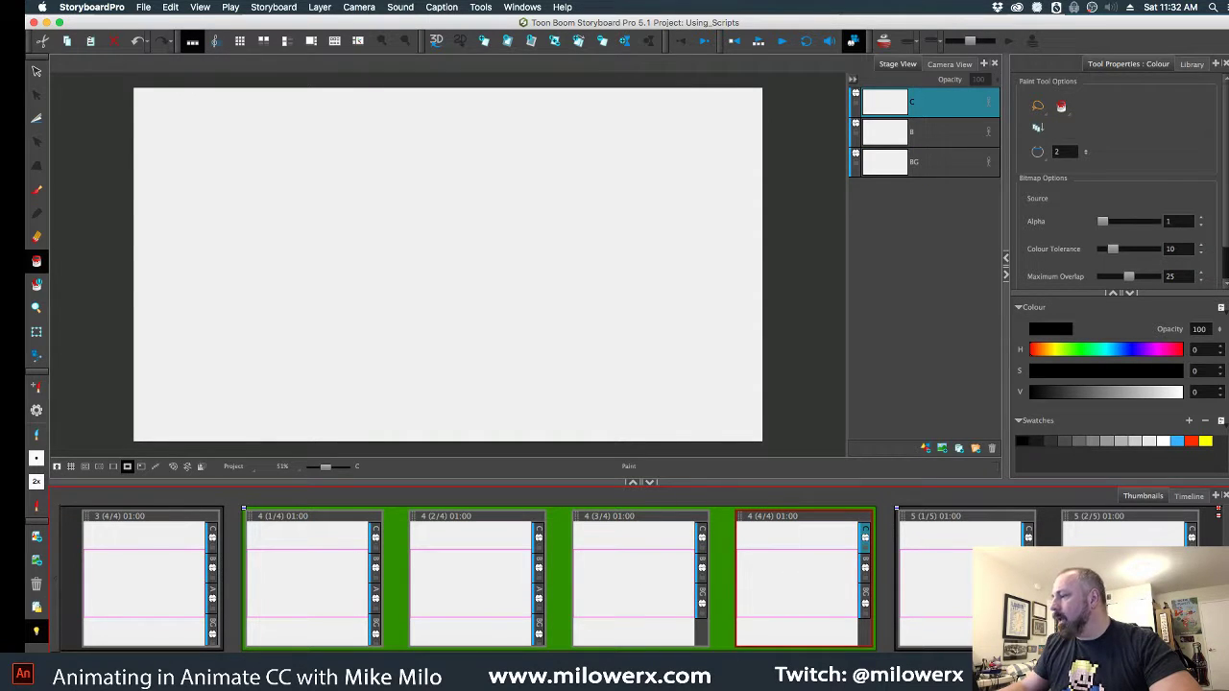
pyautogui.hscroll(3, 624, 576)
pyautogui.hscroll(-4, 407, 509)
pyautogui.hscroll(4, 407, 509)
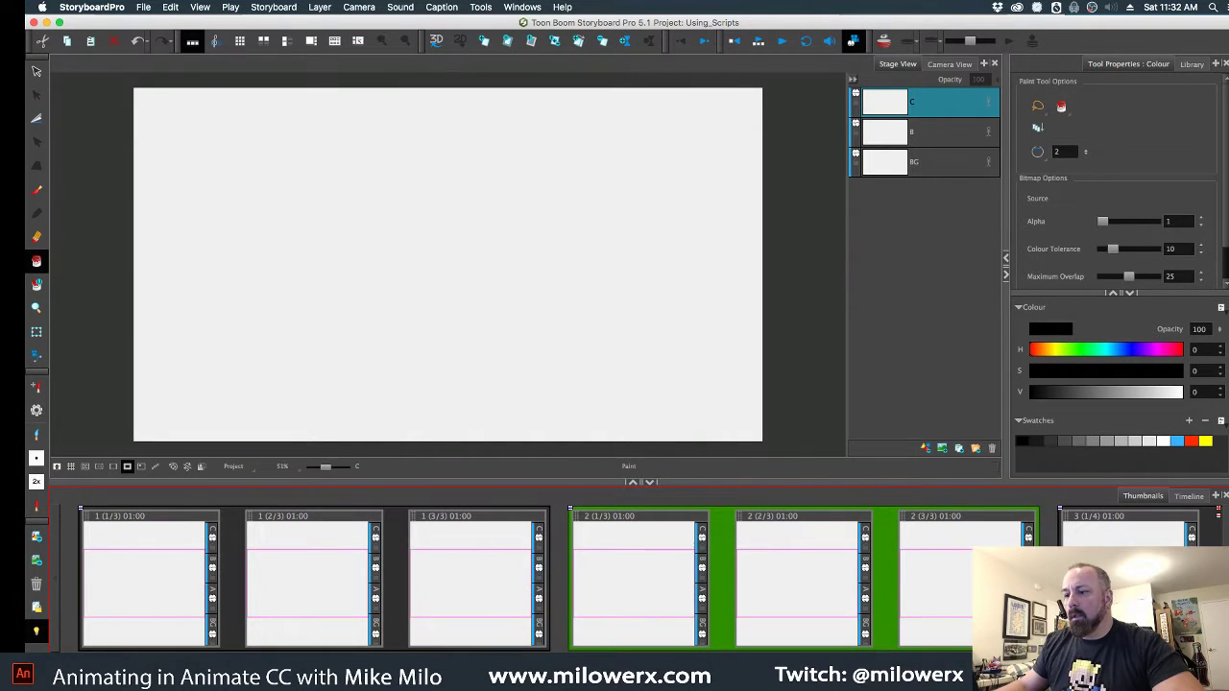
# Select the first panel, 1 (1/3), as the start of the scene 1–5 range
pyautogui.click(213, 534)
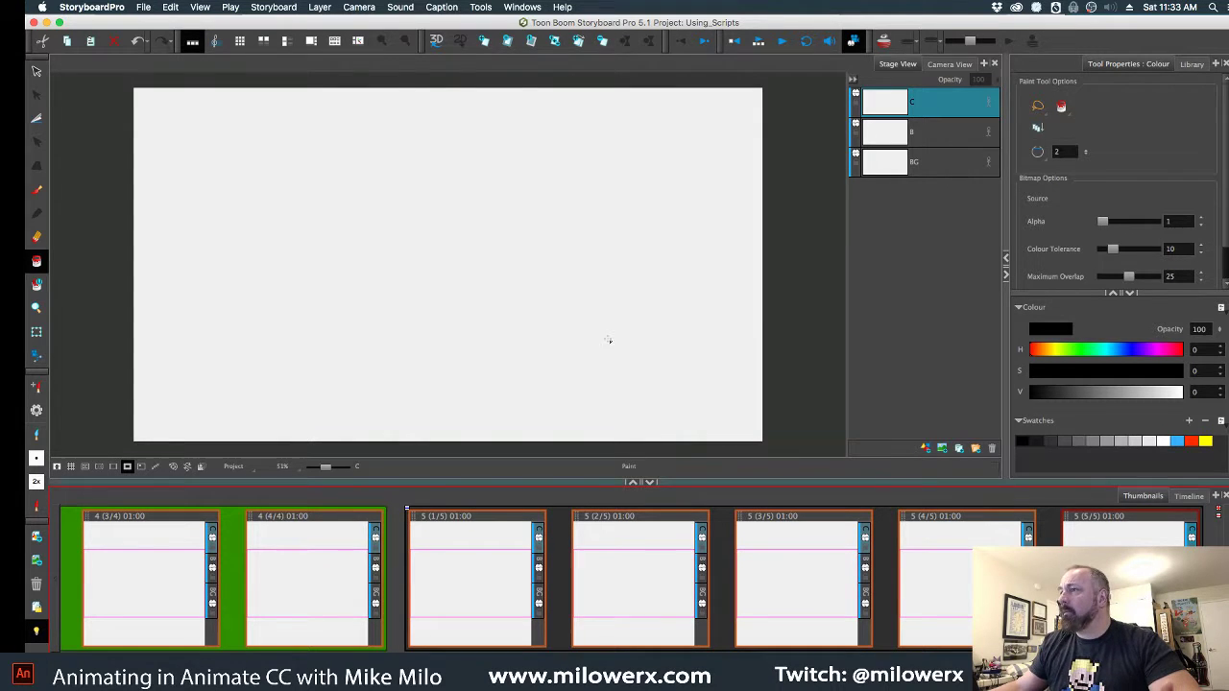
# Run TB_Delete_Layer.js from the Script Editor with layer C, removing C from all selected panels
pyautogui.click(523, 7)
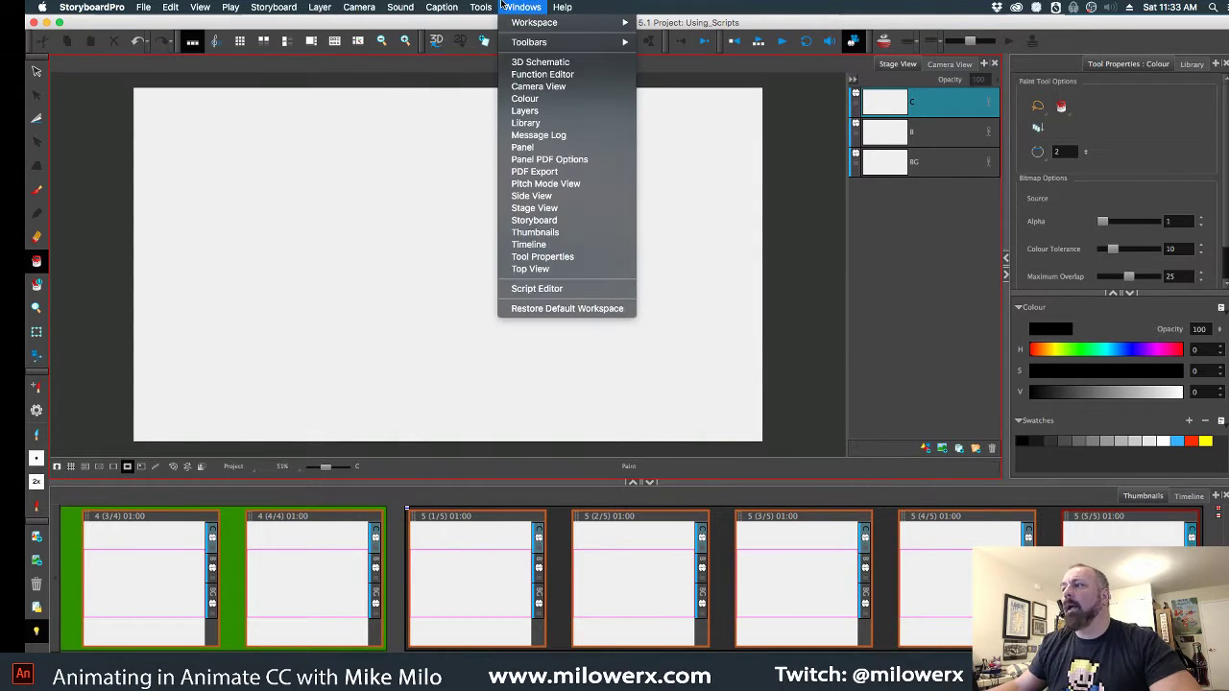
pyautogui.click(592, 288)
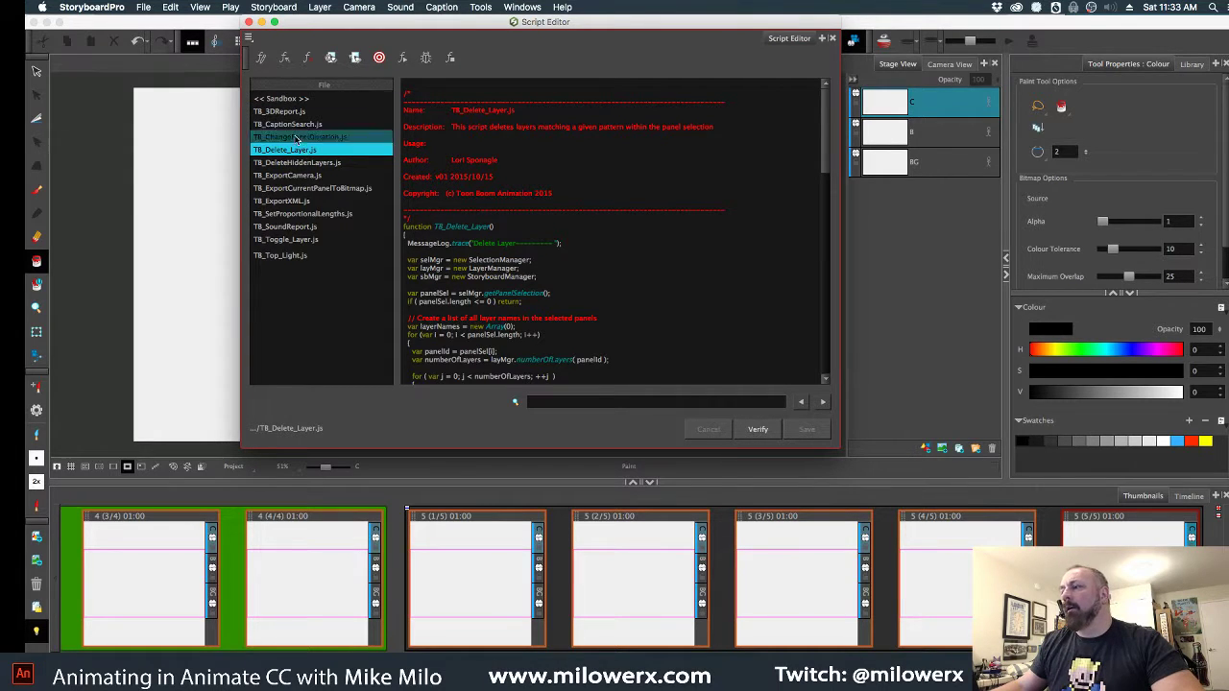
pyautogui.click(249, 39)
pyautogui.moveTo(274, 74)
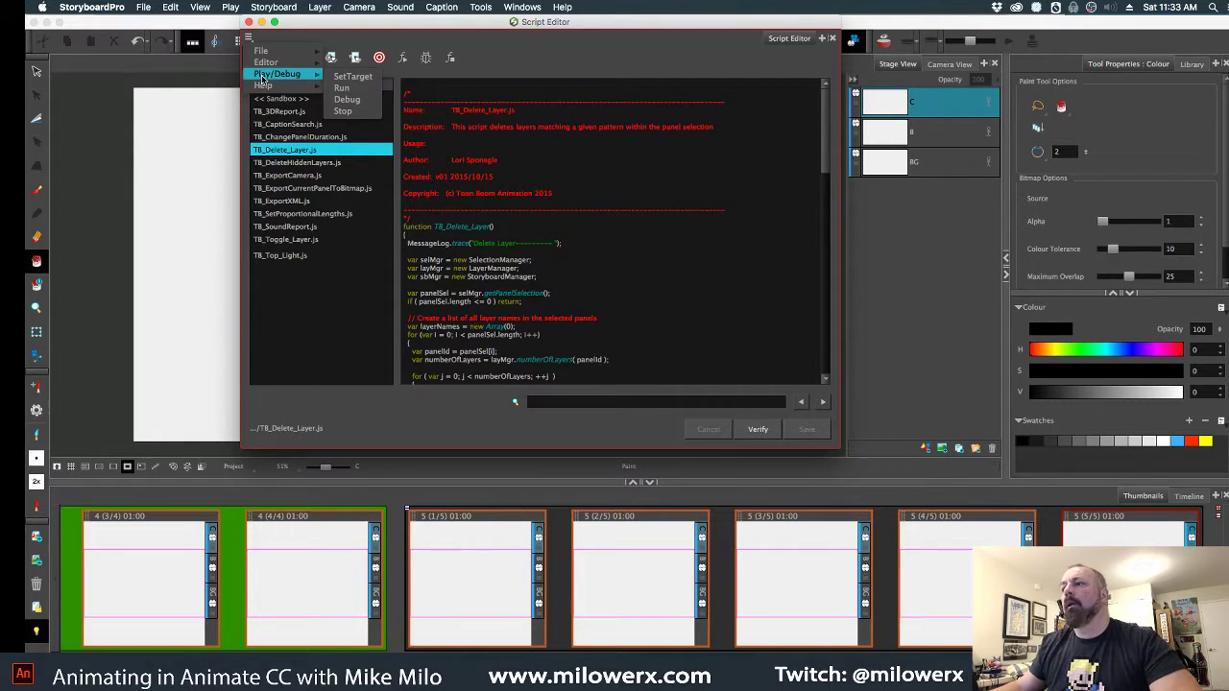
pyautogui.click(341, 88)
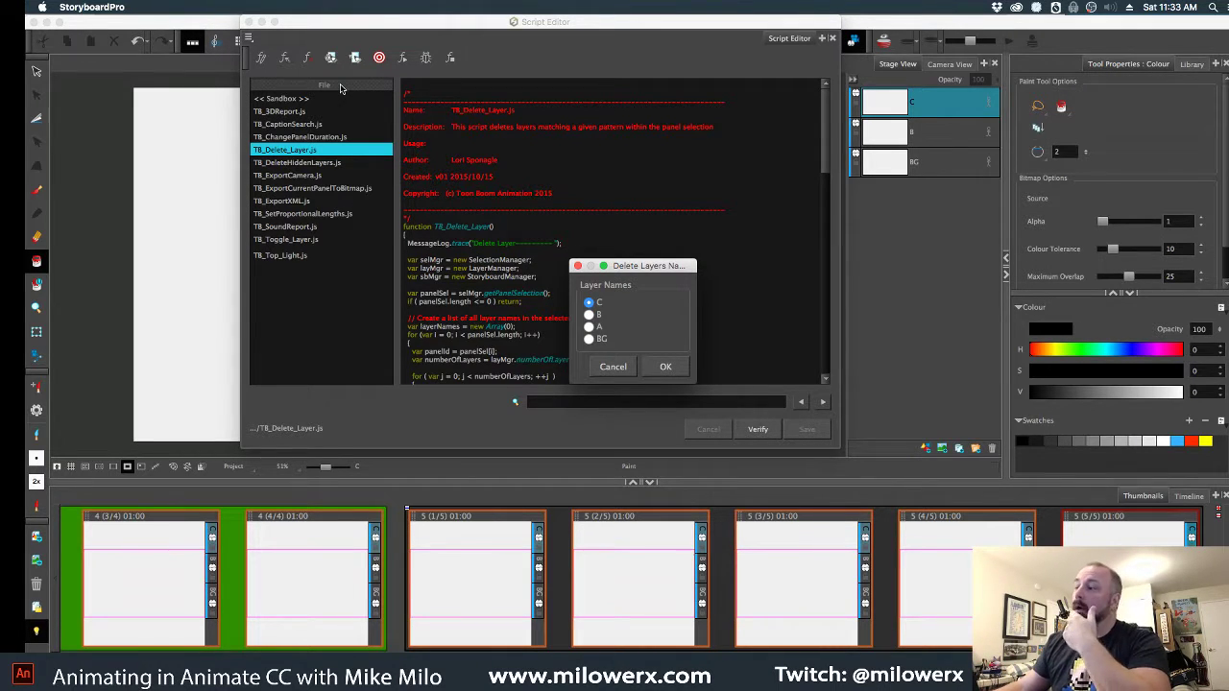
pyautogui.click(666, 372)
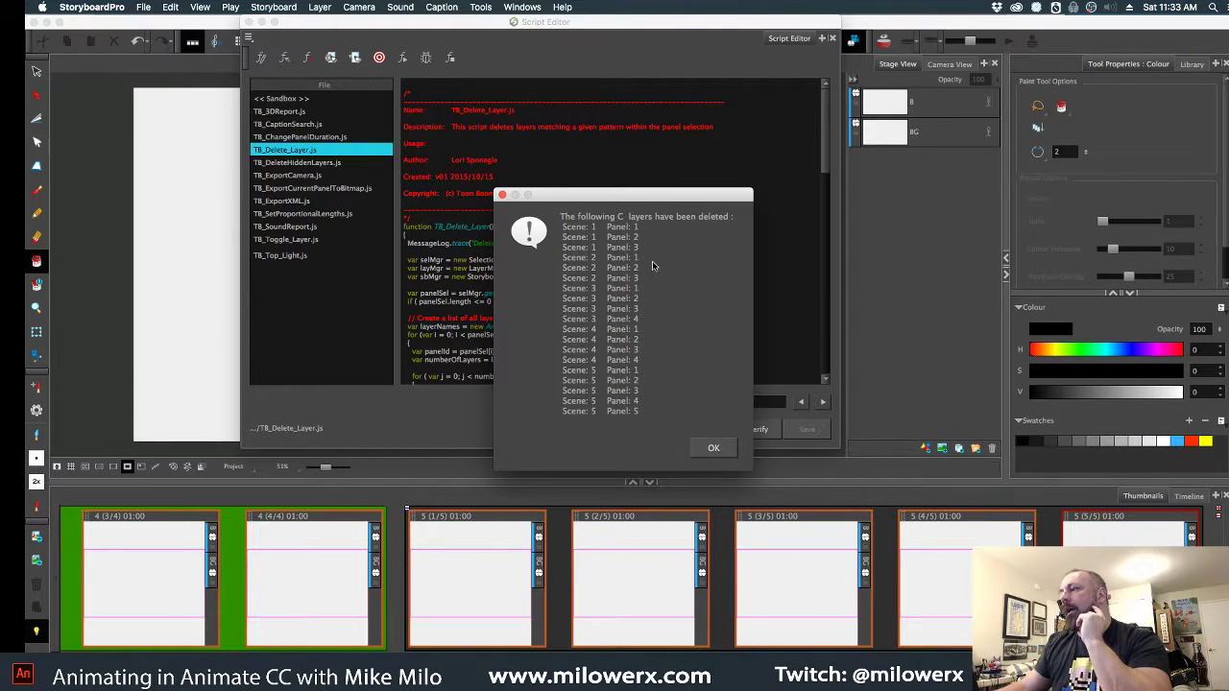
pyautogui.click(713, 449)
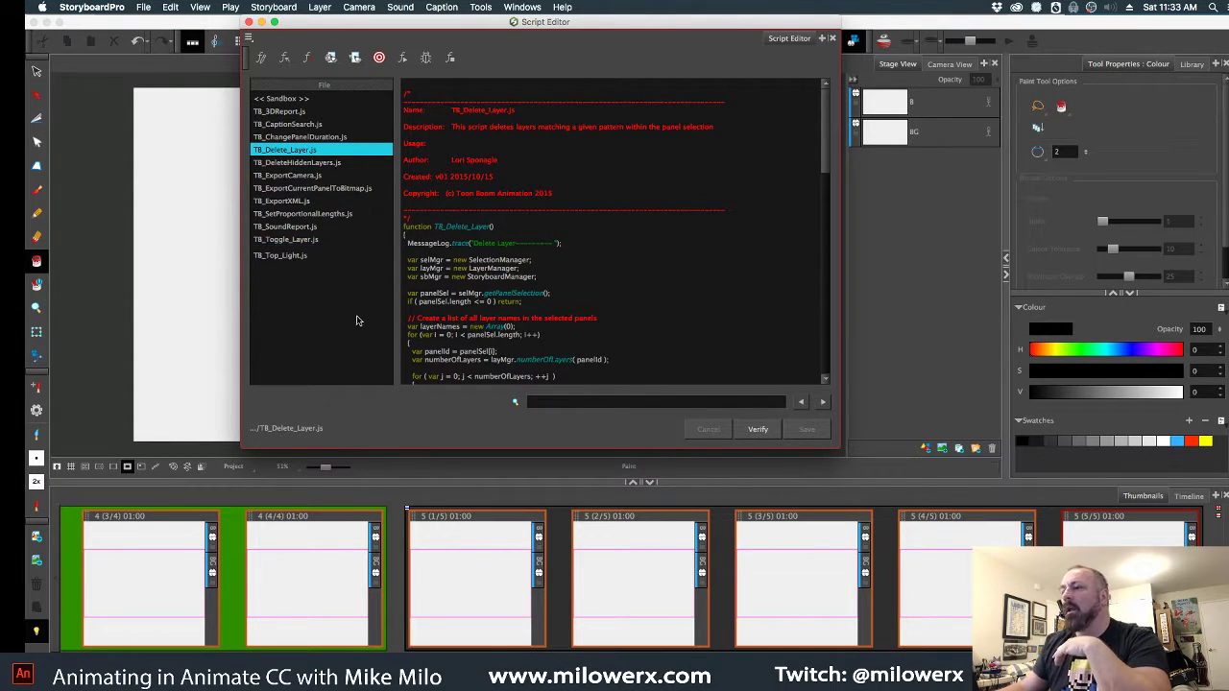
# Run TB_Toggle_Layer.js with BG chosen, deleting BG from every panel in scenes 1–5
pyautogui.click(292, 241)
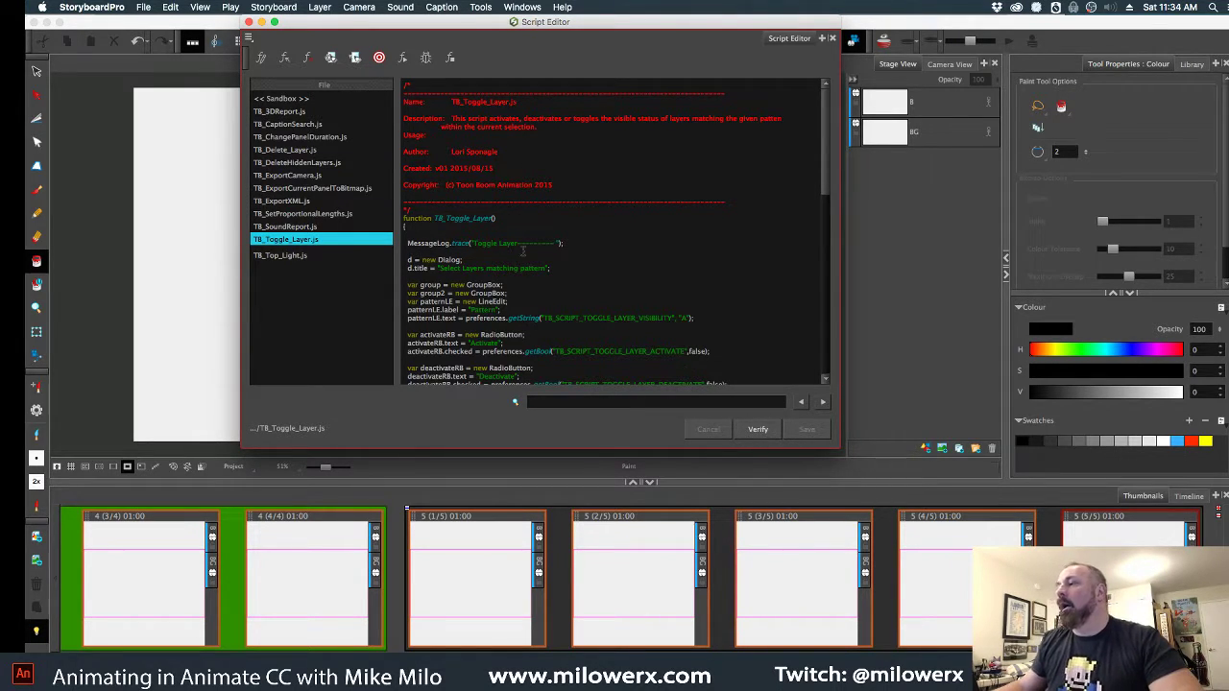
pyautogui.click(248, 38)
pyautogui.moveTo(270, 73)
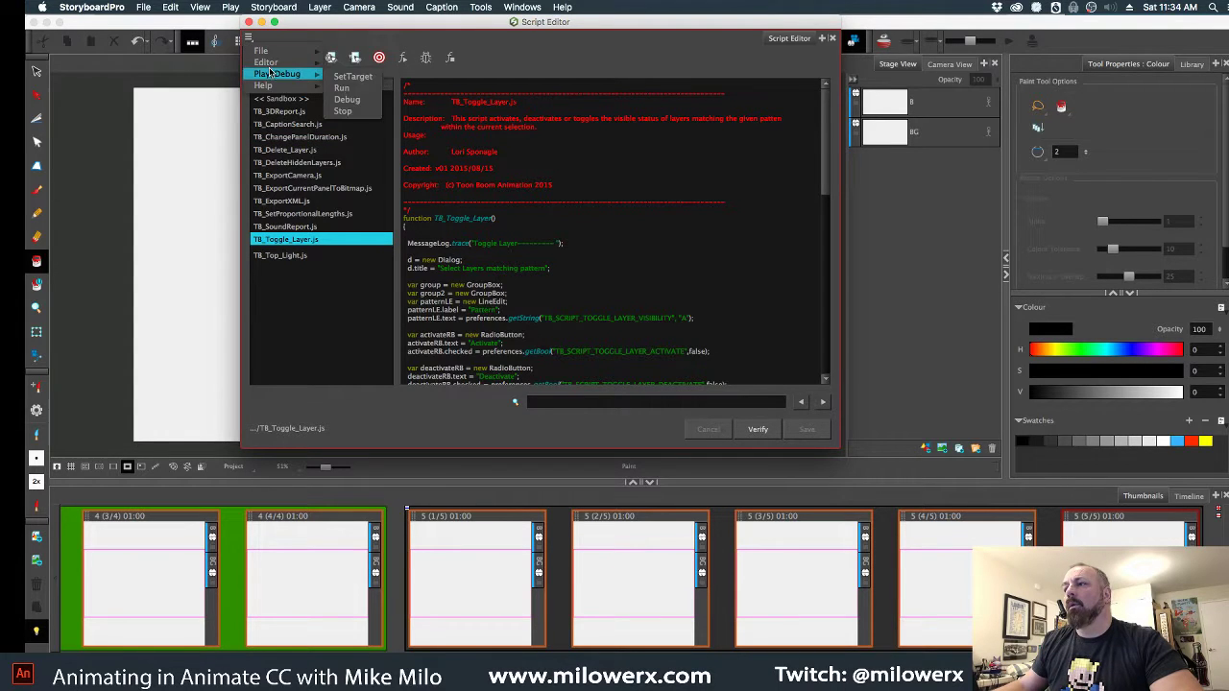
pyautogui.click(355, 88)
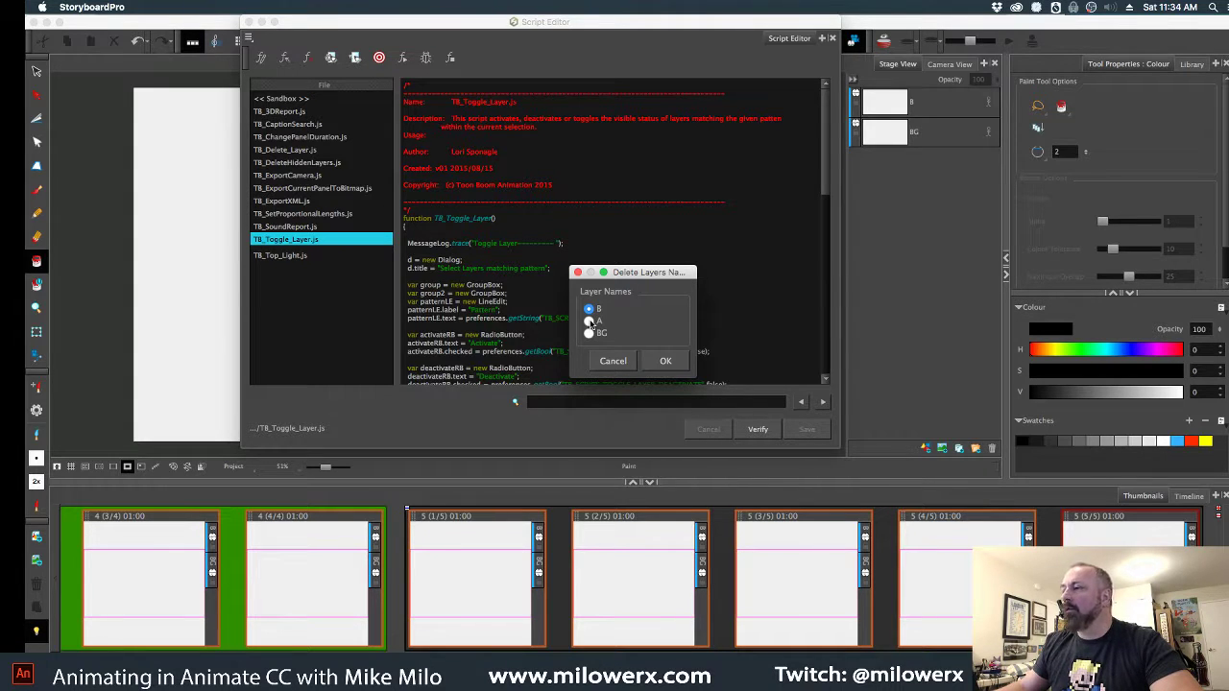
pyautogui.click(589, 322)
pyautogui.click(589, 333)
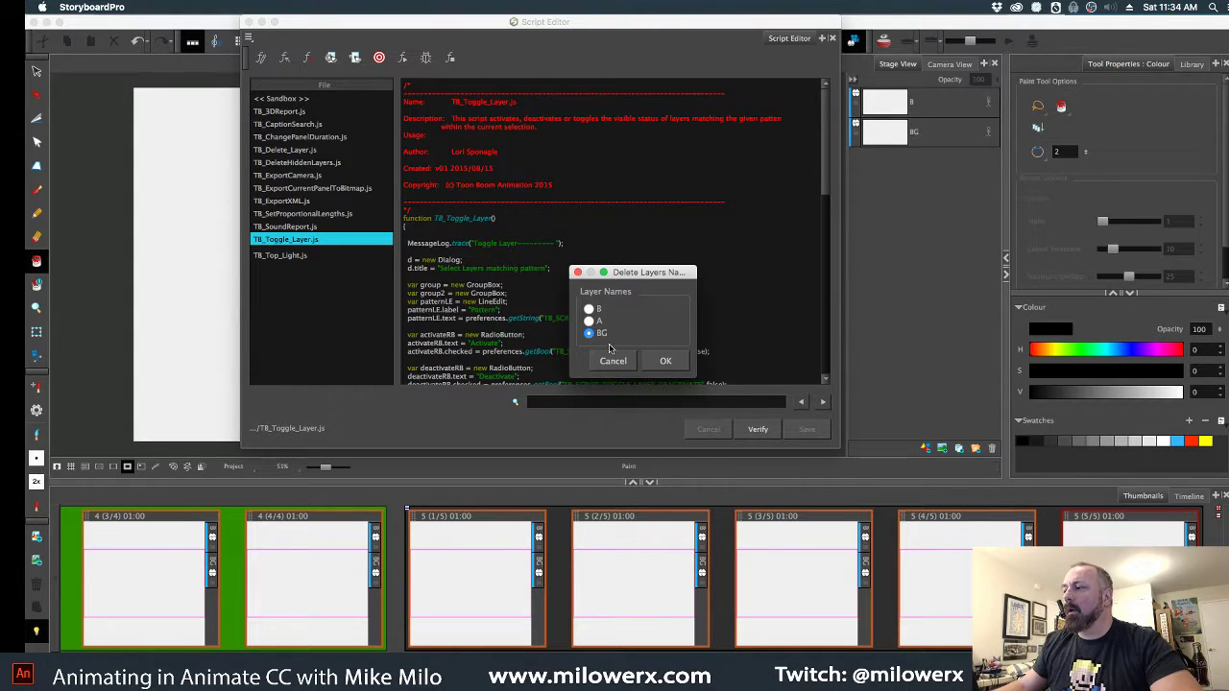
pyautogui.click(668, 363)
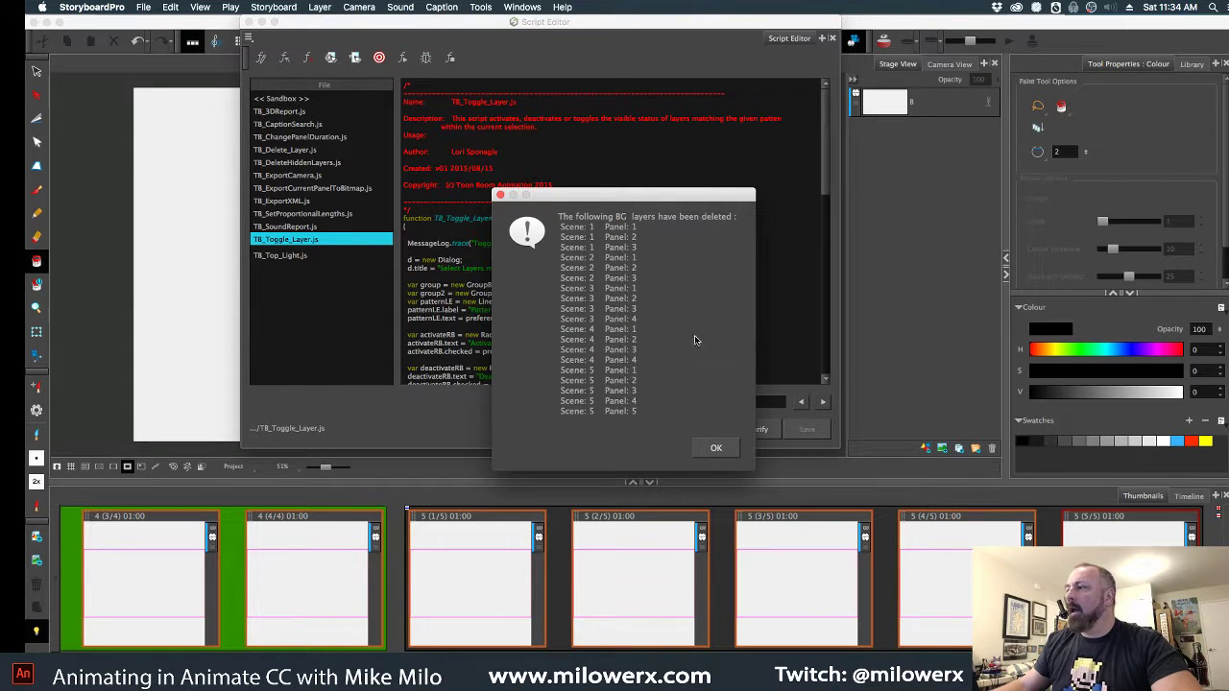
pyautogui.click(717, 448)
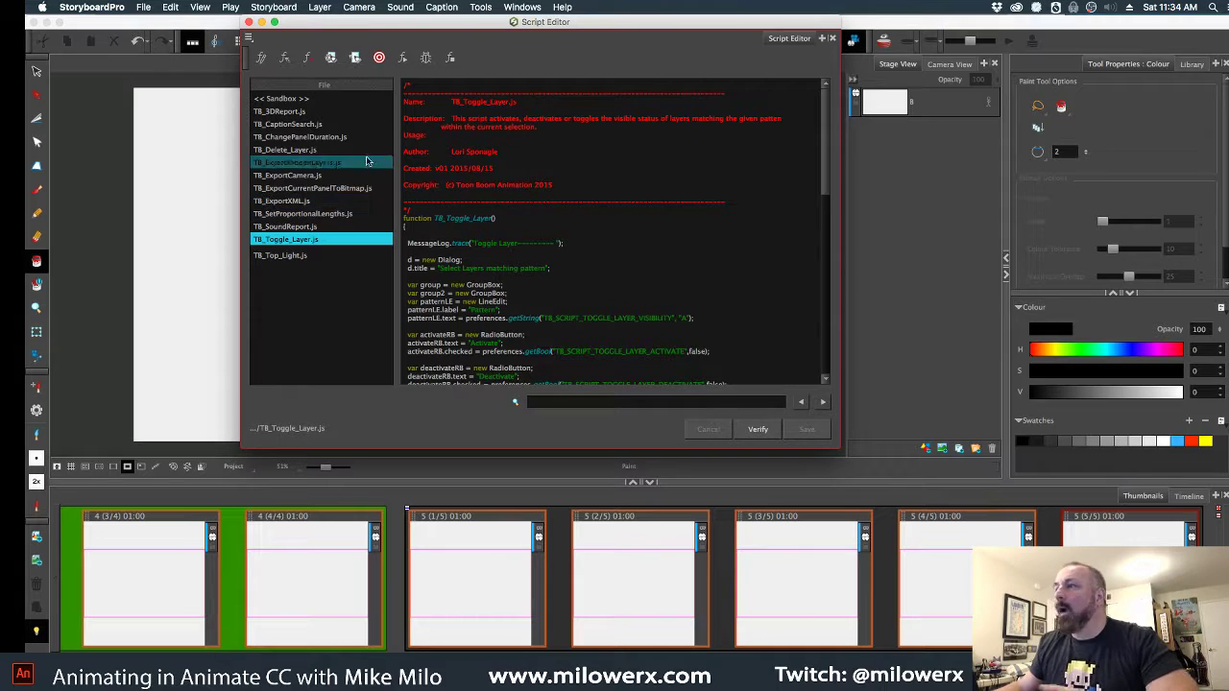
pyautogui.moveTo(390, 36)
pyautogui.mouseDown()
pyautogui.moveTo(392, 89)
pyautogui.moveTo(392, 31)
pyautogui.mouseUp()
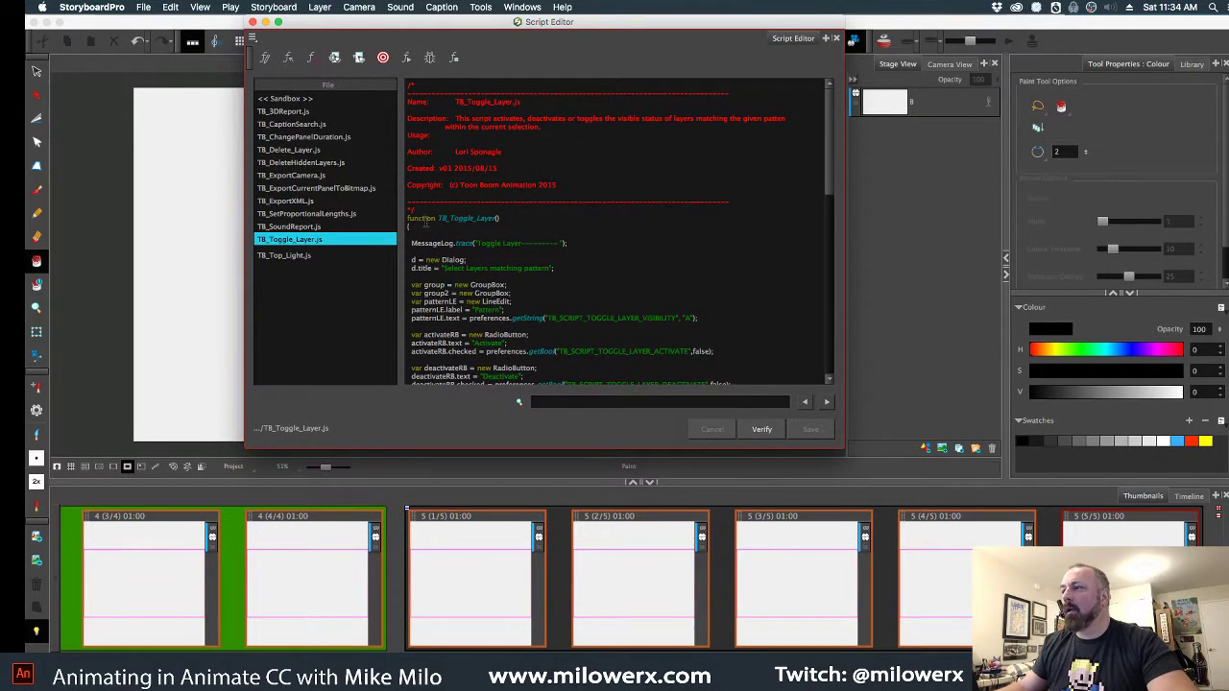